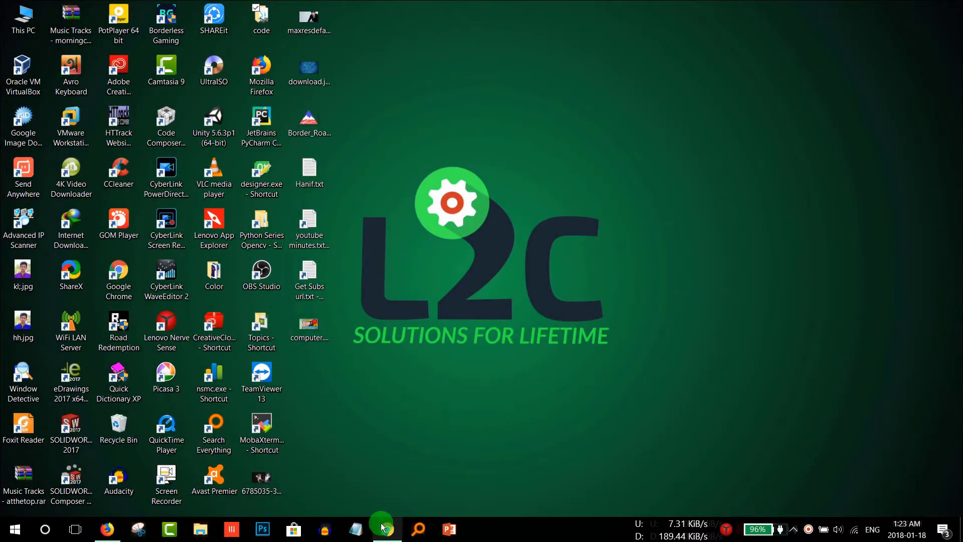
- Launch Chrome and open 'How to Create a Virus using Notepad' from your YouTube channel
click(385, 529)
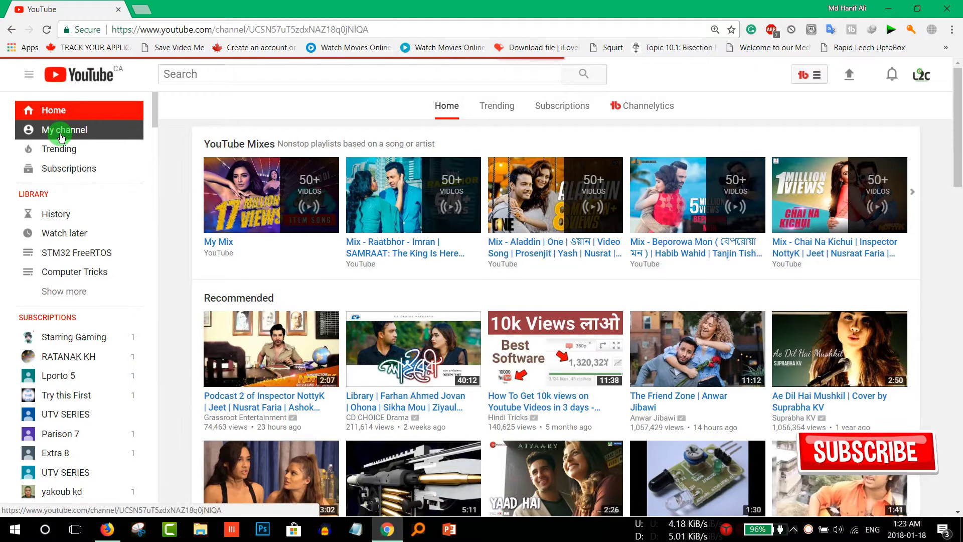
click(61, 132)
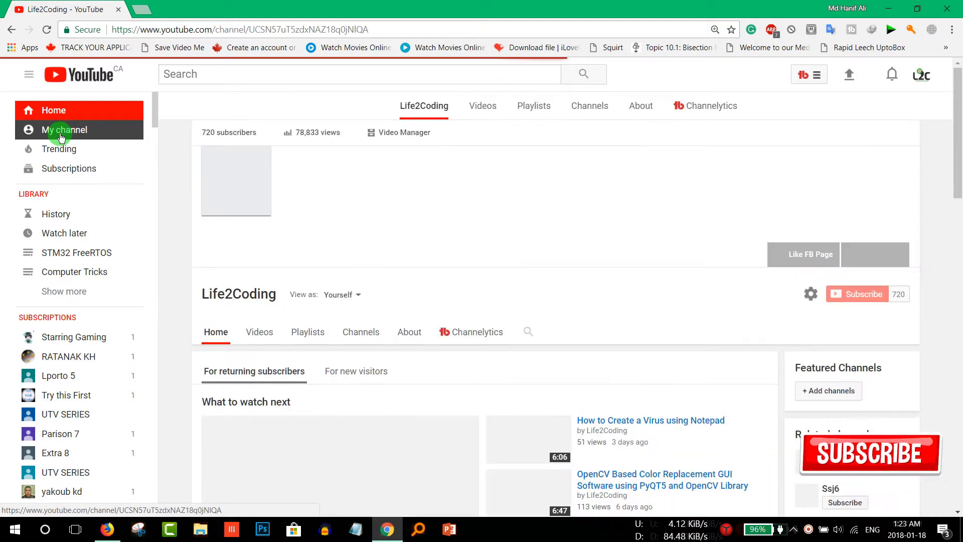
scroll(451, 236, down, 5)
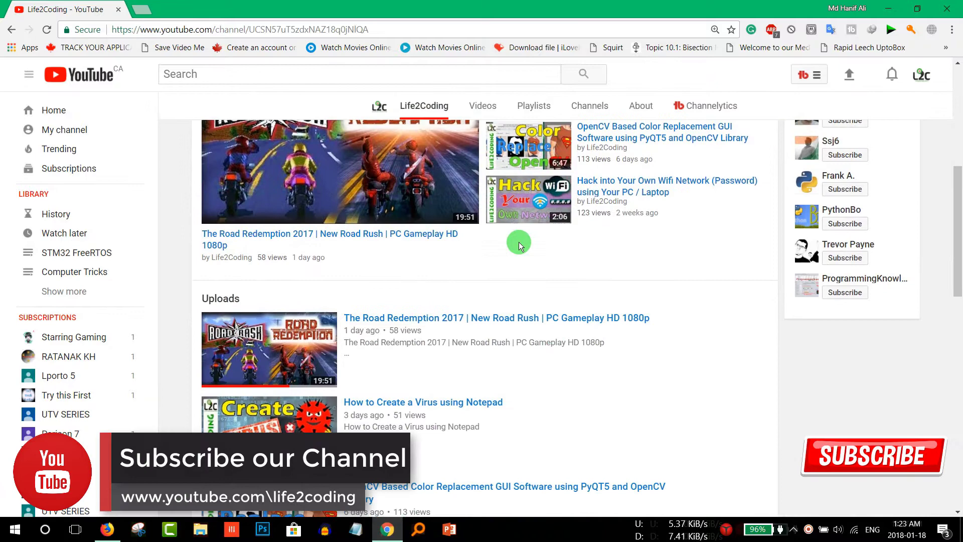
scroll(534, 258, up, 4)
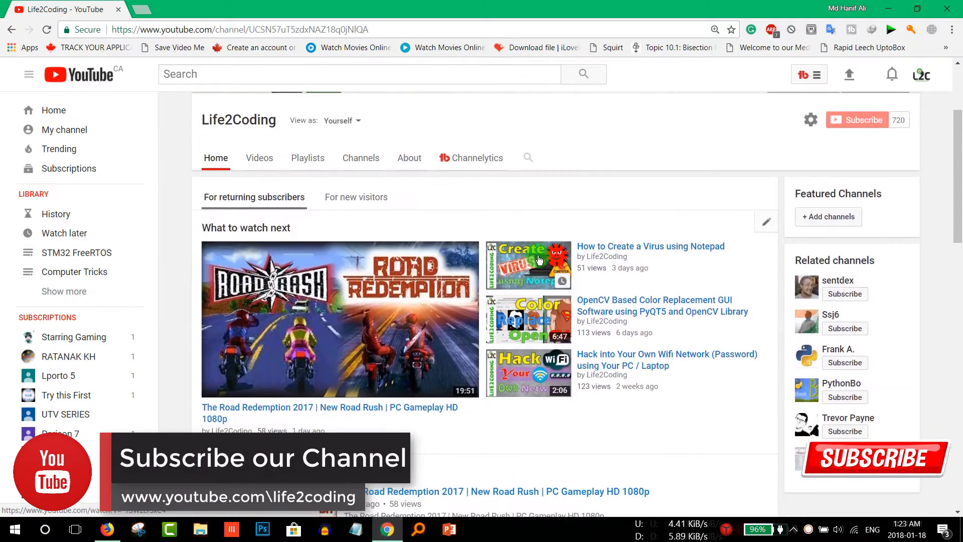
click(615, 246)
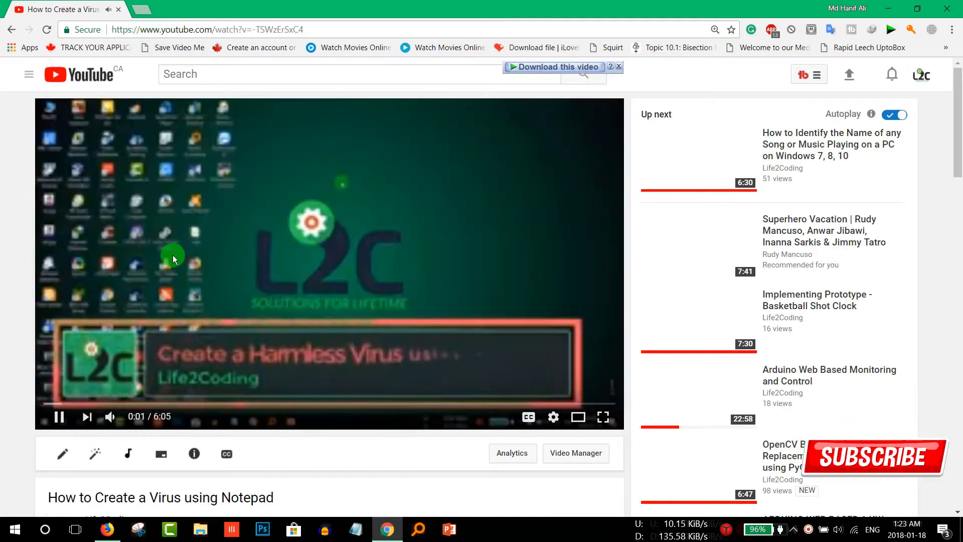
- Pause the video at 0:02 and start editing its web address
click(183, 285)
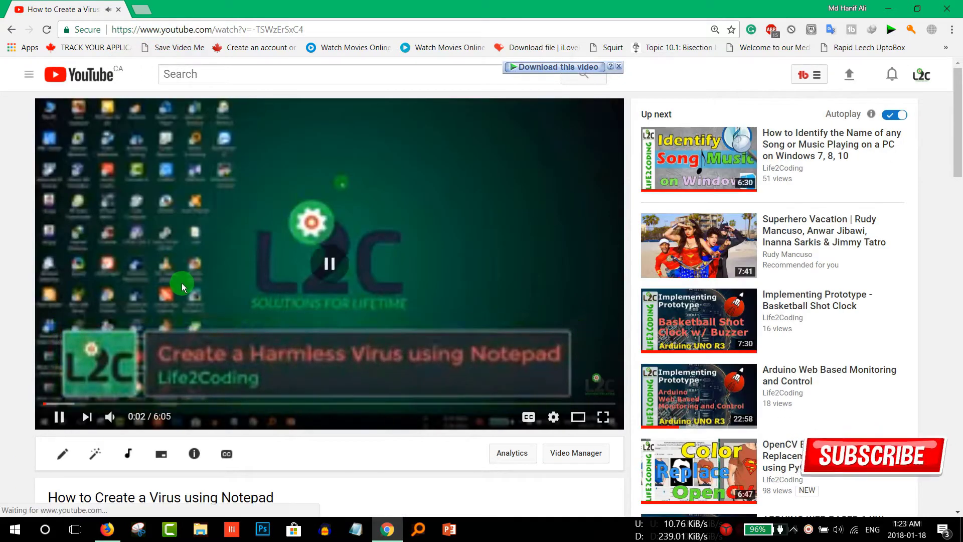
click(163, 30)
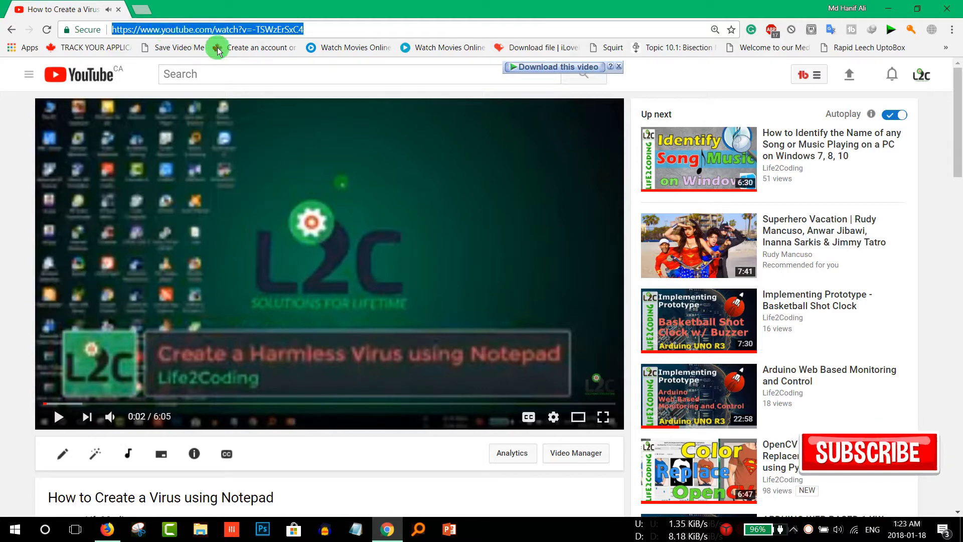
click(172, 32)
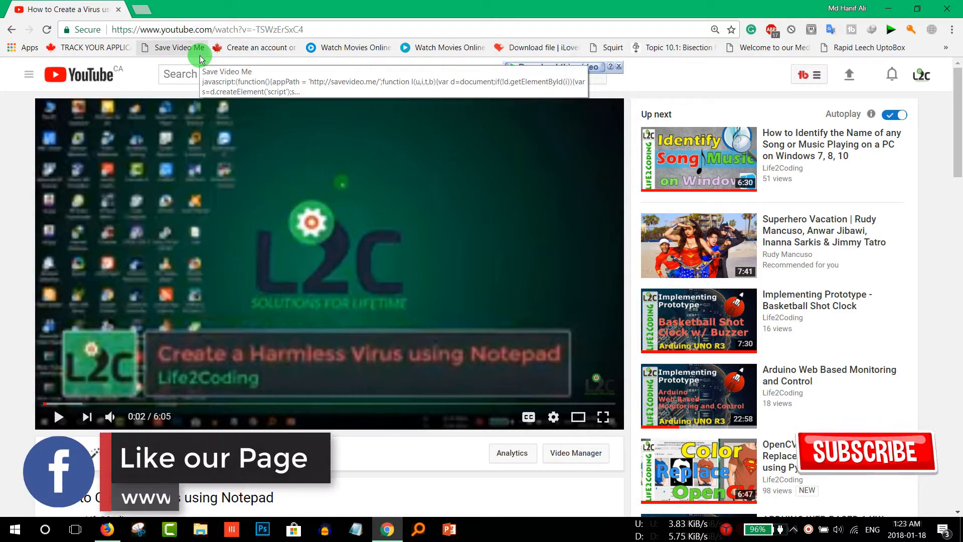
- Insert 'gif' before 'youtube' in the URL to load the video in the gifs.com editor
text(gif)
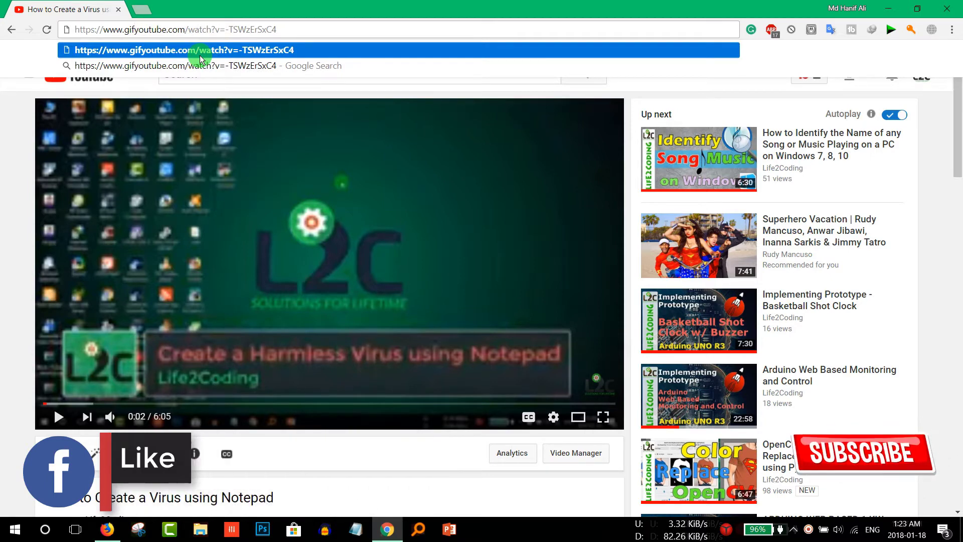
click(200, 54)
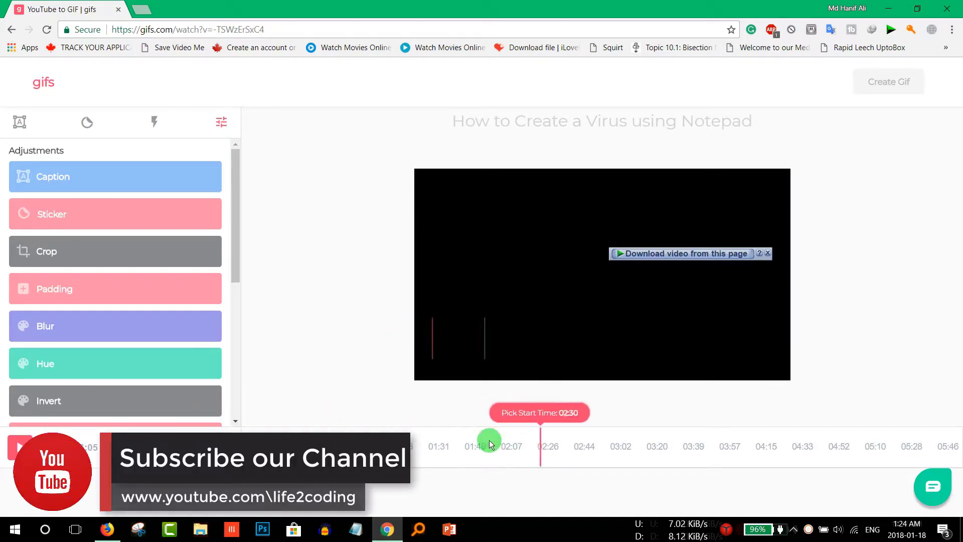
- Set the GIF clip range to start at 04:06.03 and end at 04:16.98
click(906, 455)
drag(617, 445, 803, 449)
drag(693, 444, 761, 451)
drag(831, 471, 324, 404)
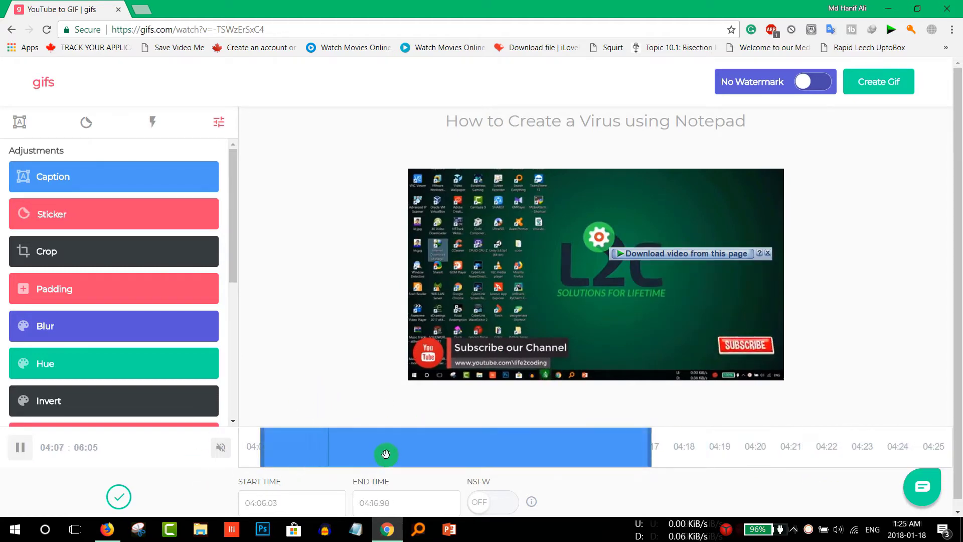
- Add the Thug Life sticker from Misc and place it across the top of the frame
click(46, 219)
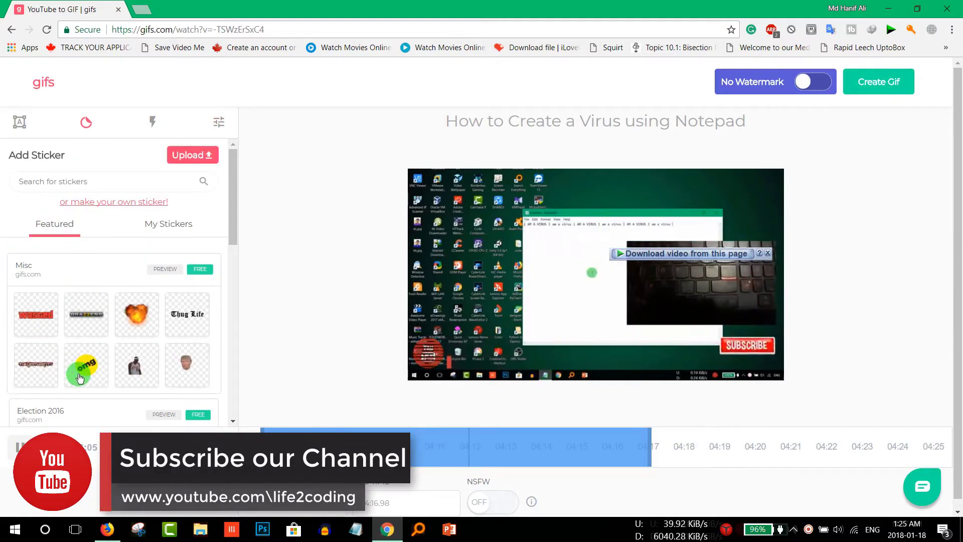
click(26, 321)
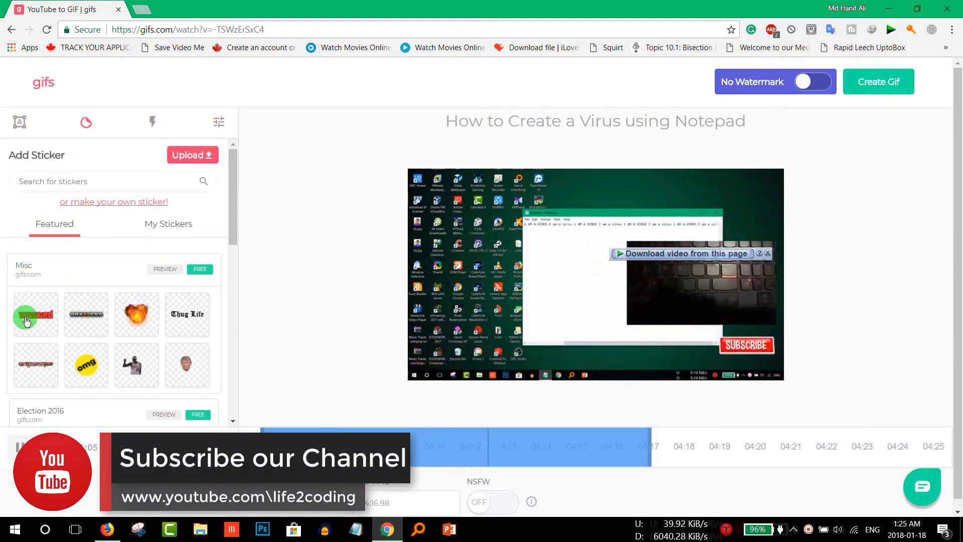
click(193, 315)
click(173, 335)
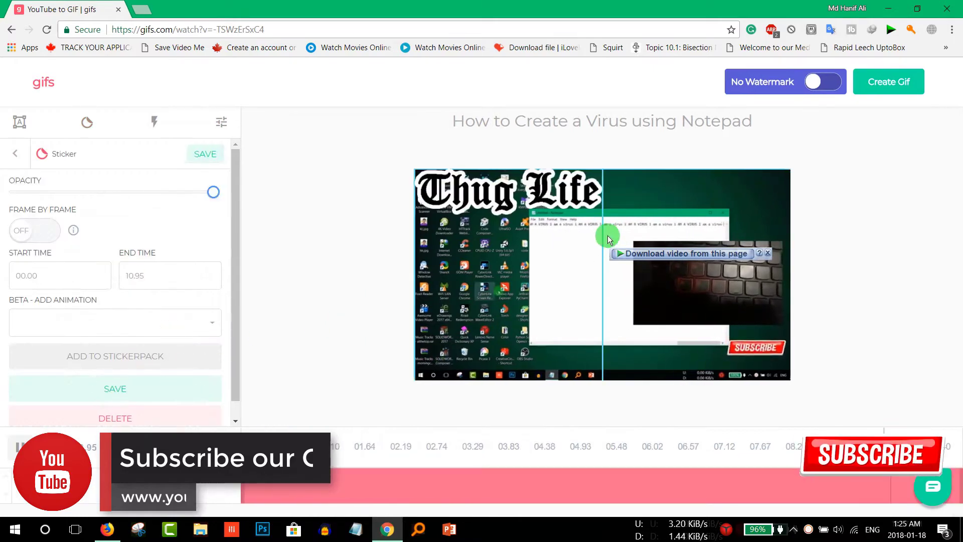
drag(485, 198, 630, 208)
click(318, 222)
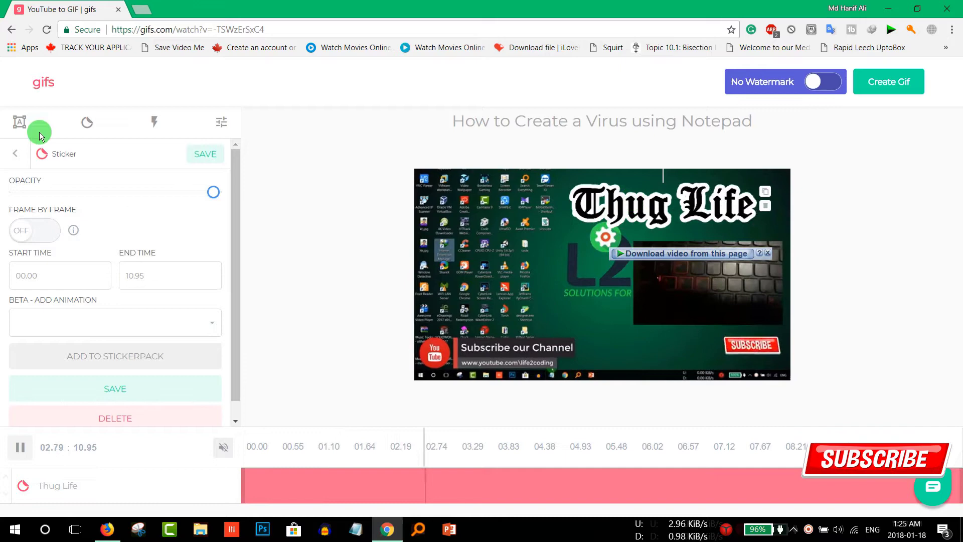
- Add a caption reading 'Virus' and move it to the left side of the clip
click(15, 125)
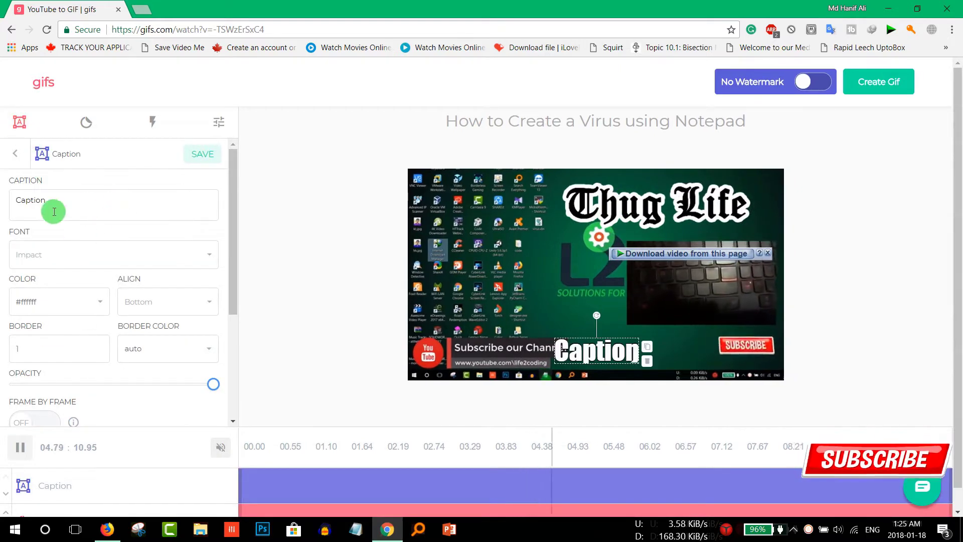
drag(596, 350, 480, 274)
double_click(480, 274)
text(H)
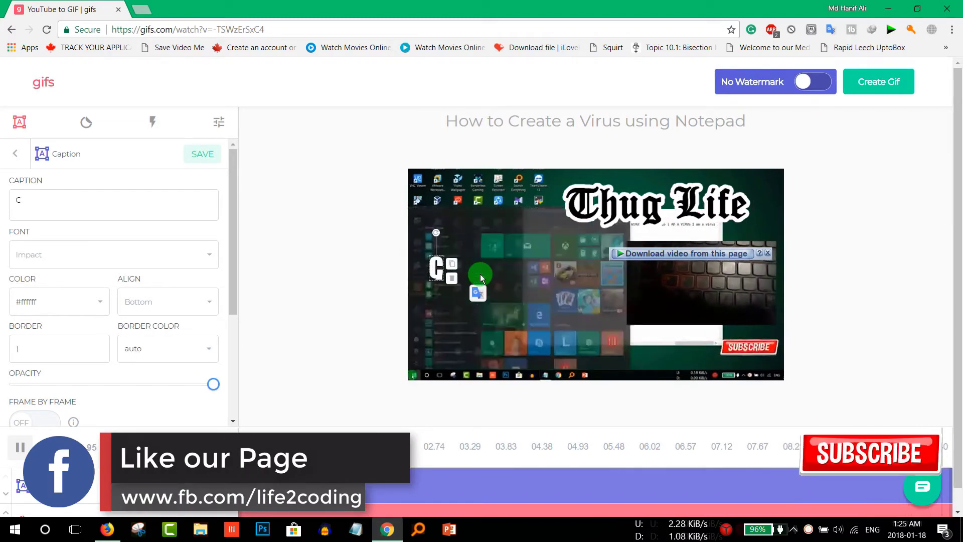
text(Vi)
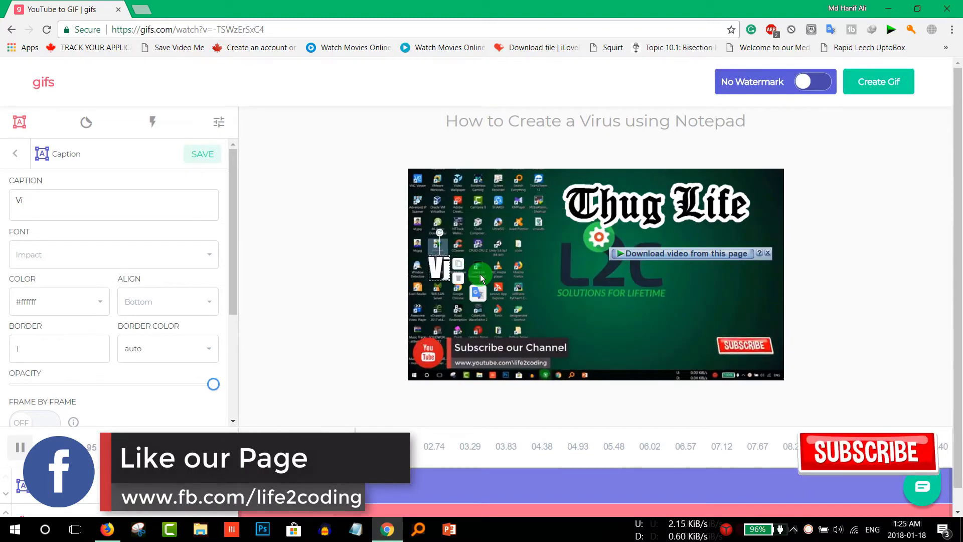
text(rus)
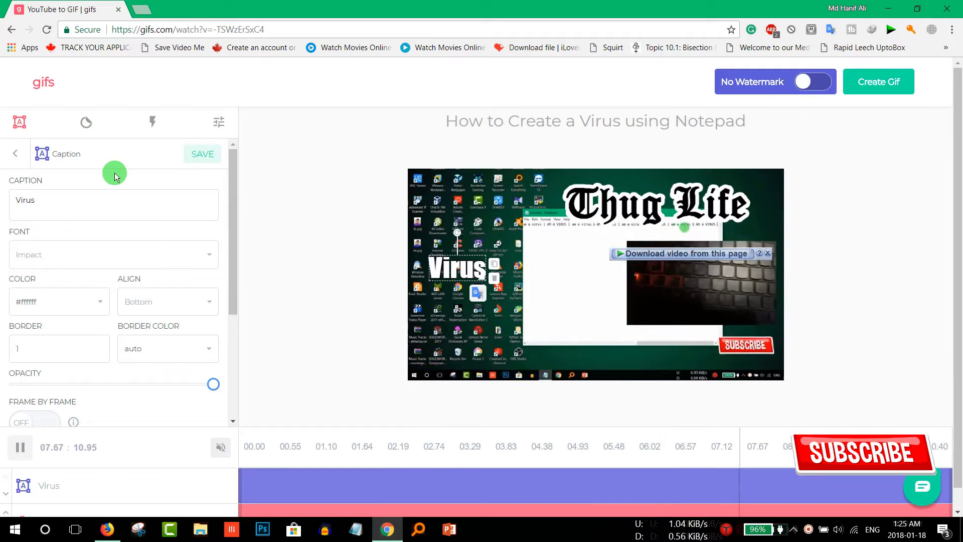
- Create the GIF and tag it 'Virus' and 'how to make virus'
click(874, 80)
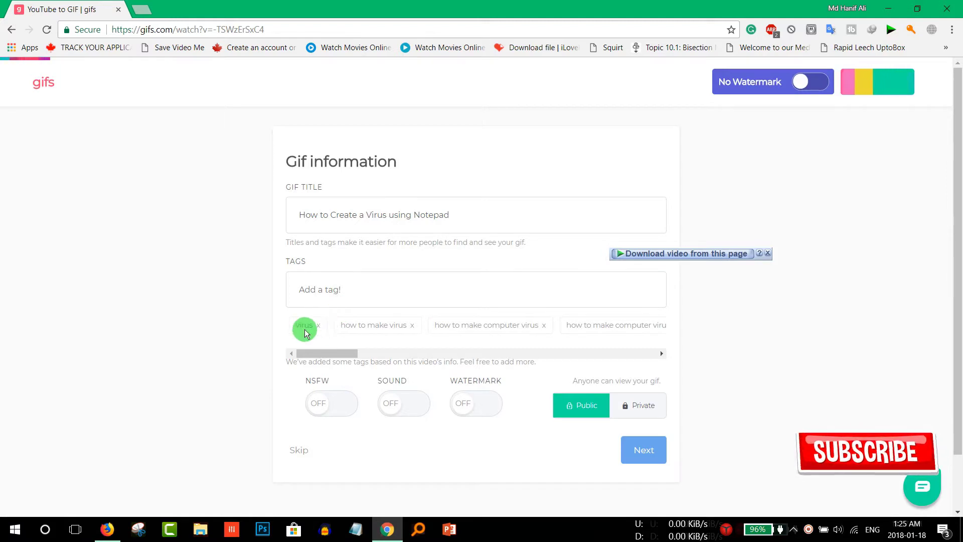
click(350, 294)
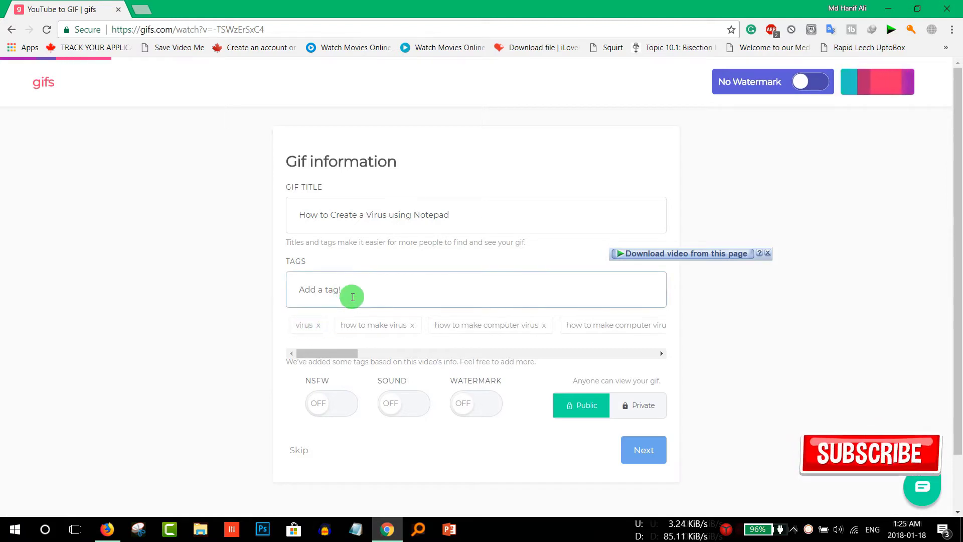
text(Vit)
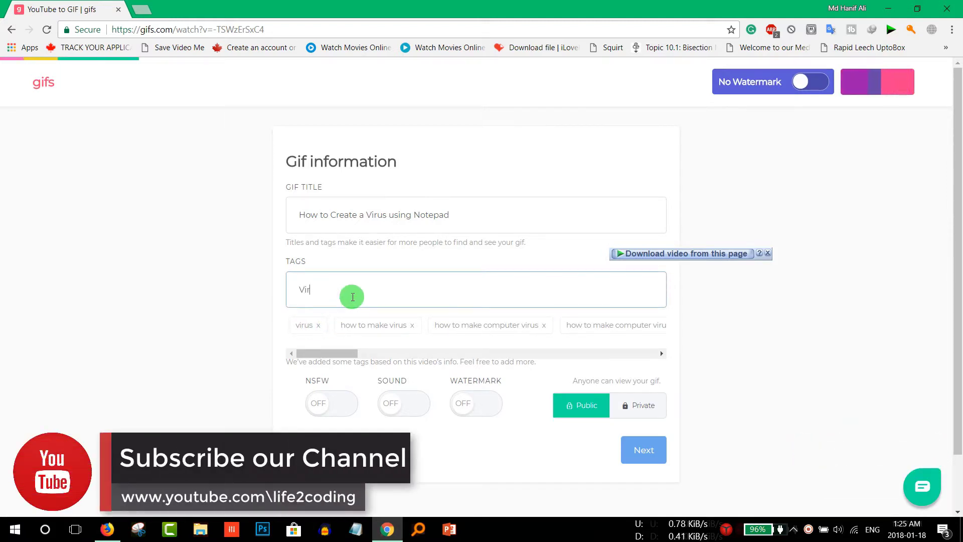
text(us)
key(Return)
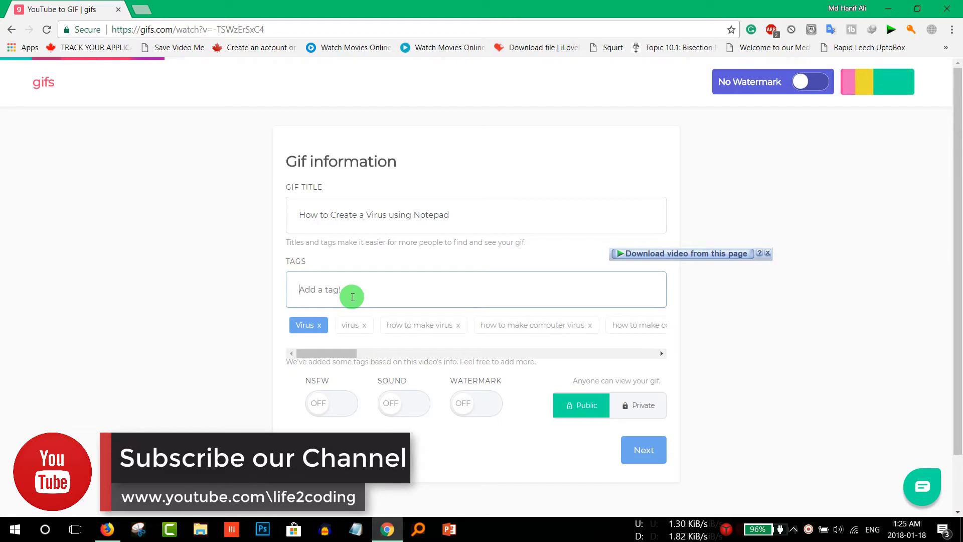
text(how to)
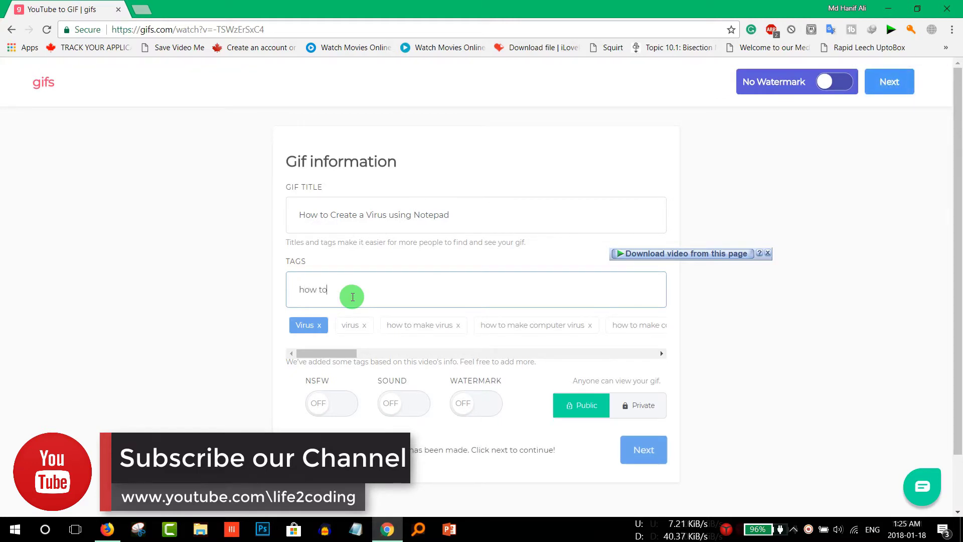
text( make )
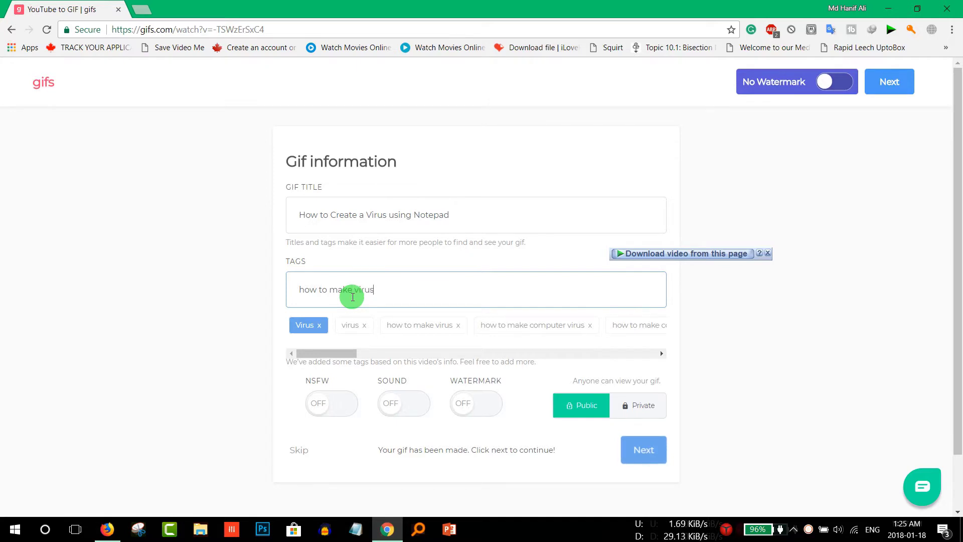
text(virus)
key(Return)
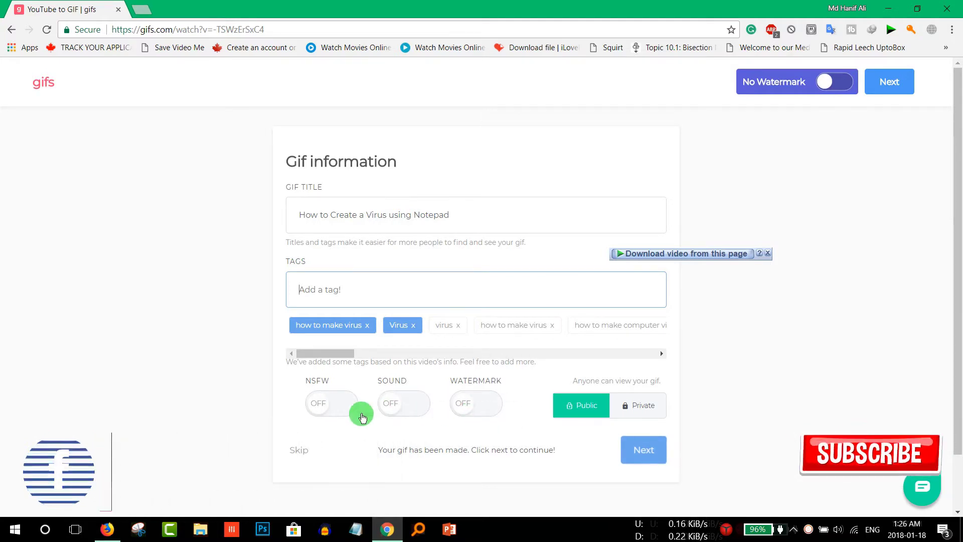
- Skip past the information form, dismiss the premium offer, and copy the GIF's direct link
click(648, 454)
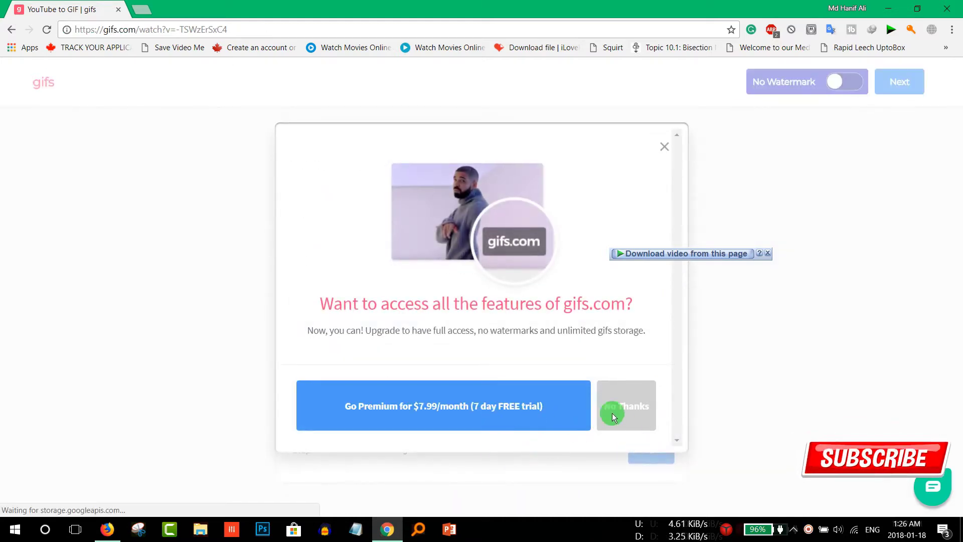
click(619, 412)
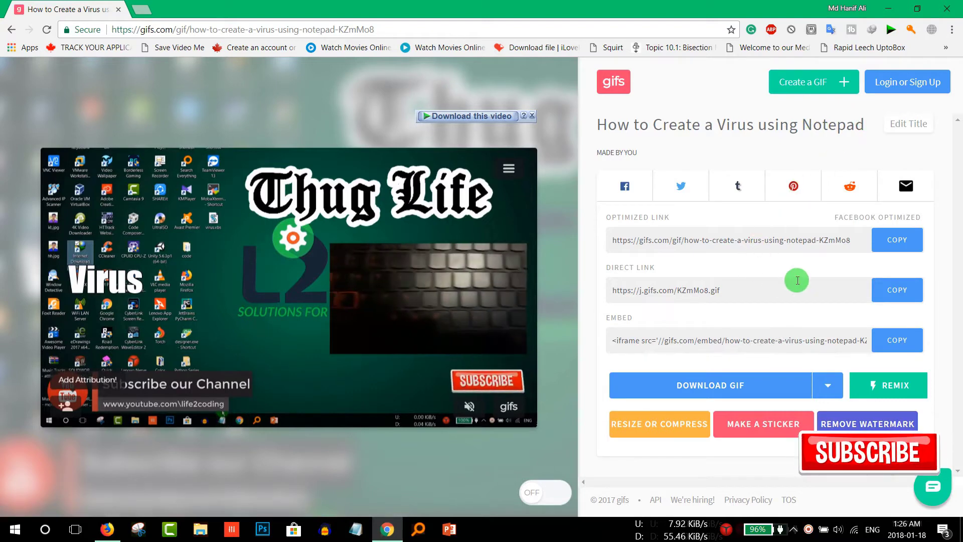
drag(736, 291, 593, 289)
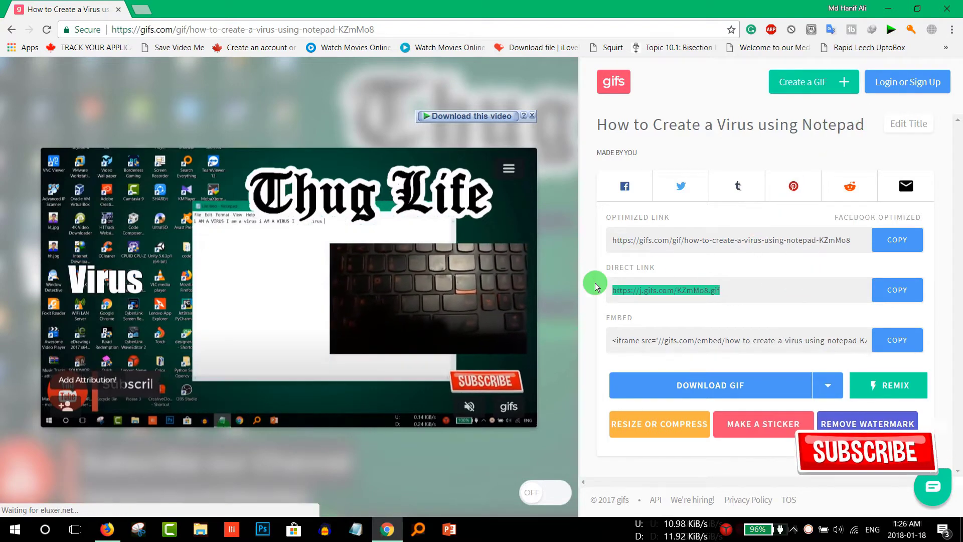
right_click(657, 292)
click(676, 304)
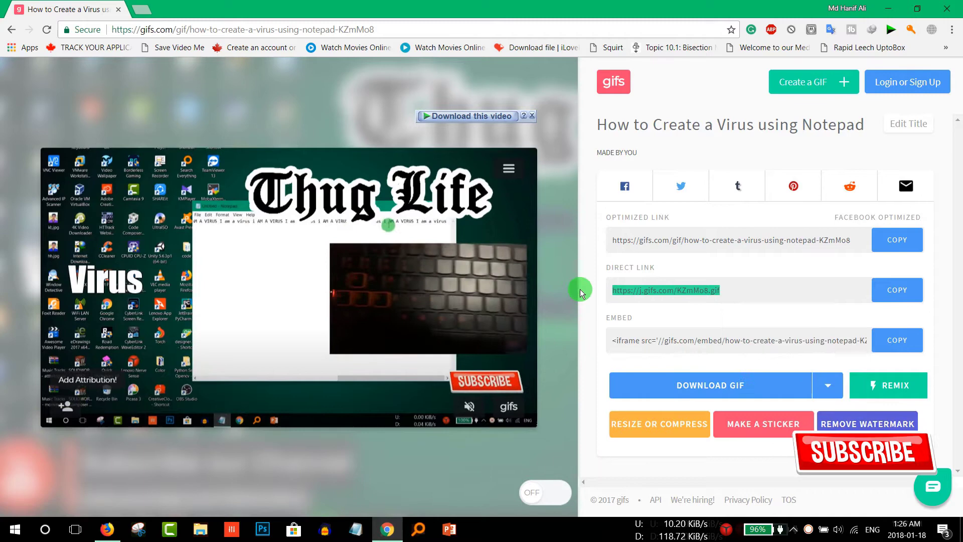
- Open the GIF link in a new tab and save the image to the Desktop as KZmMo8.gif
click(141, 9)
right_click(178, 32)
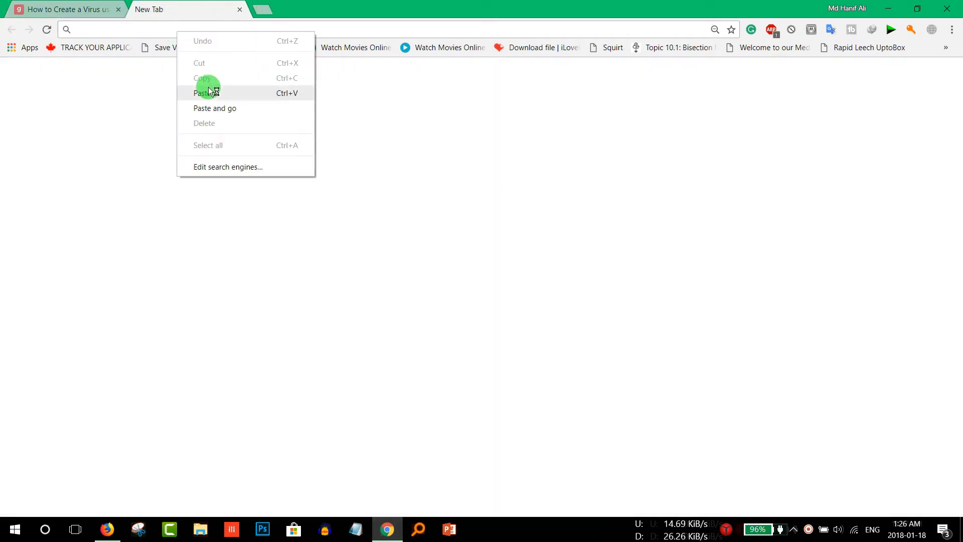
click(208, 90)
key(Return)
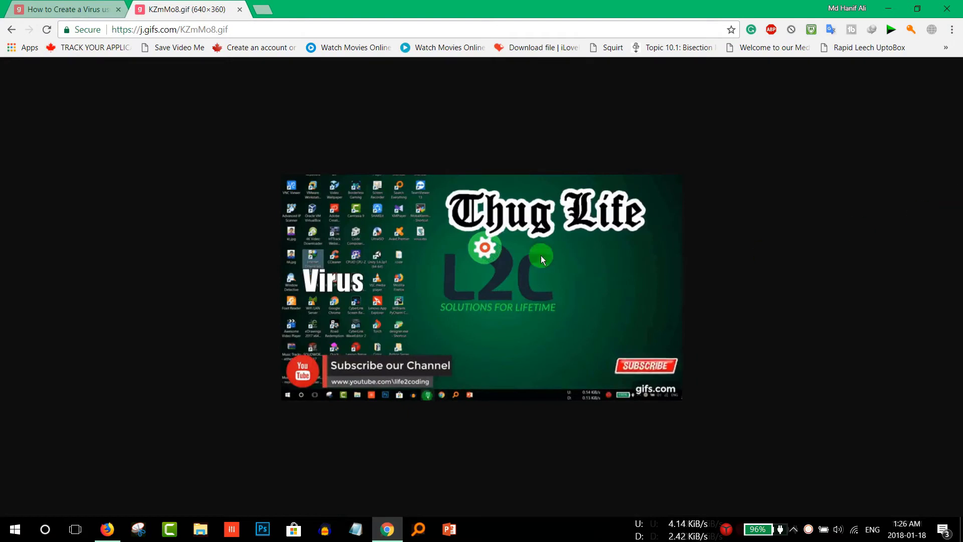
right_click(433, 221)
click(469, 243)
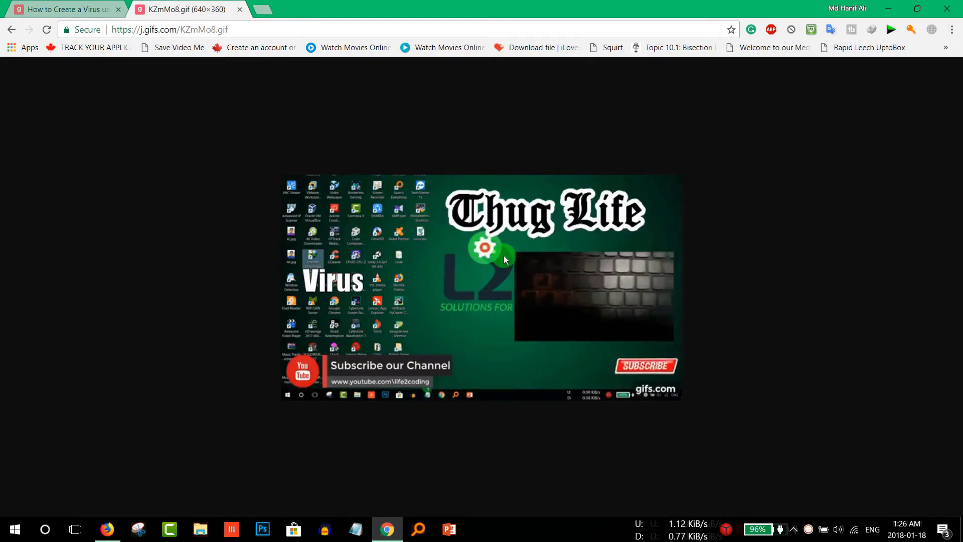
click(64, 106)
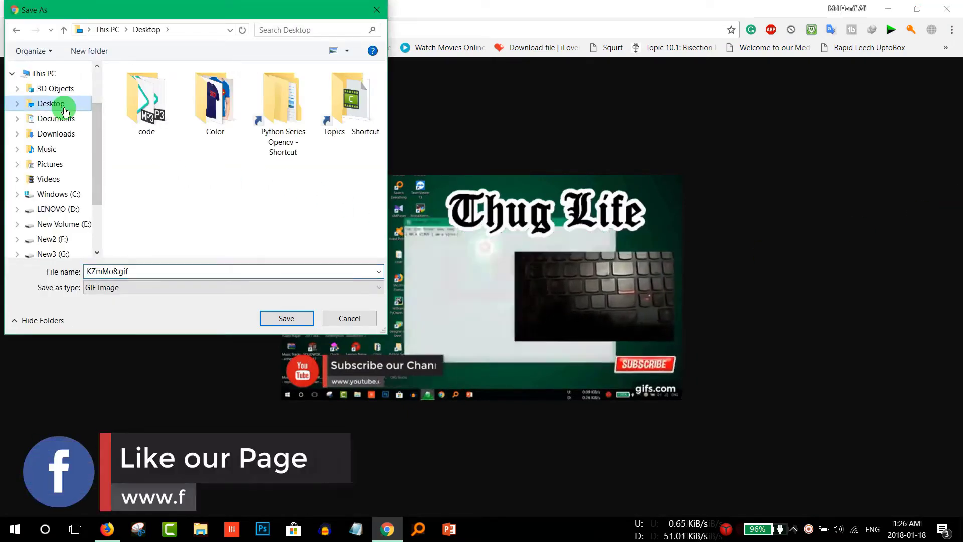
click(269, 317)
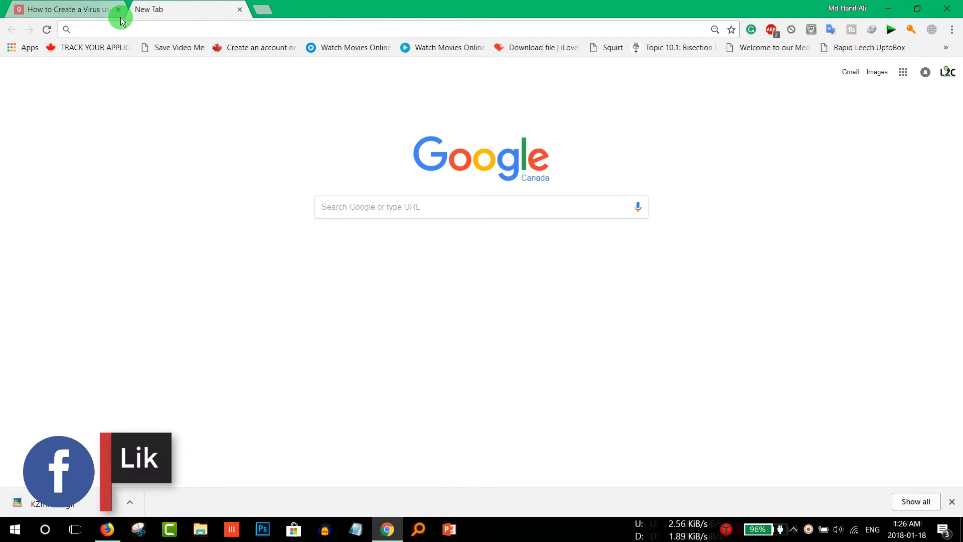
- Go to facebook.com, close the tutorial tab, and browse the Life2Coding page
text(facebook.com)
key(Return)
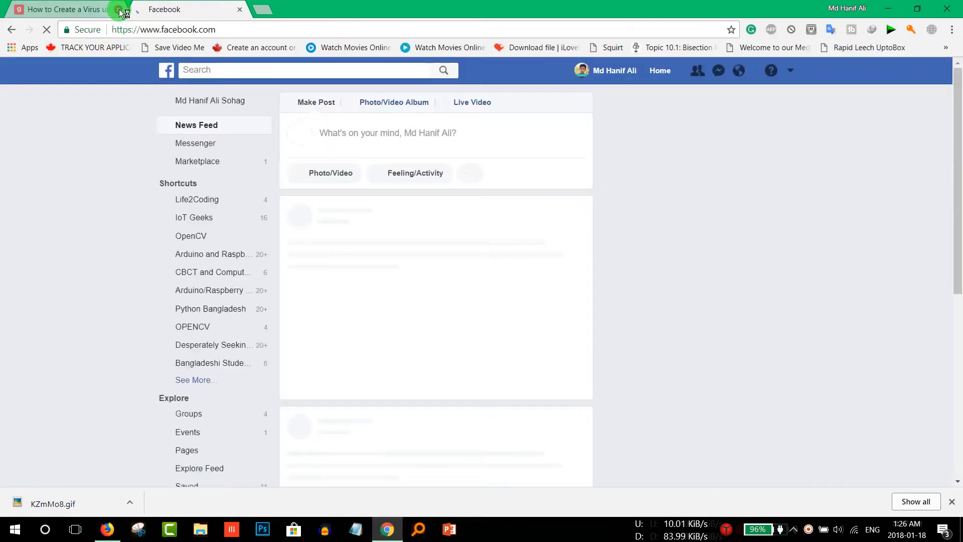
click(119, 9)
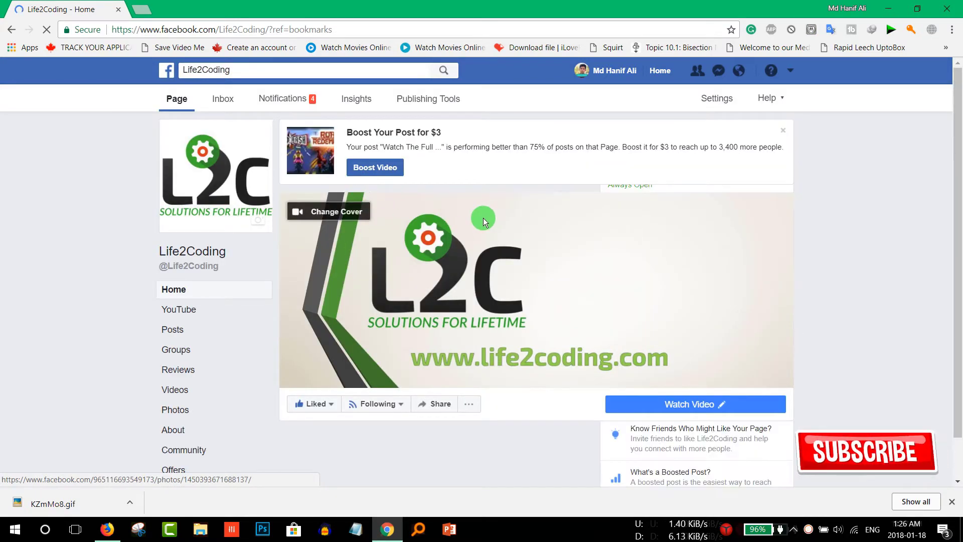
scroll(458, 240, down, 5)
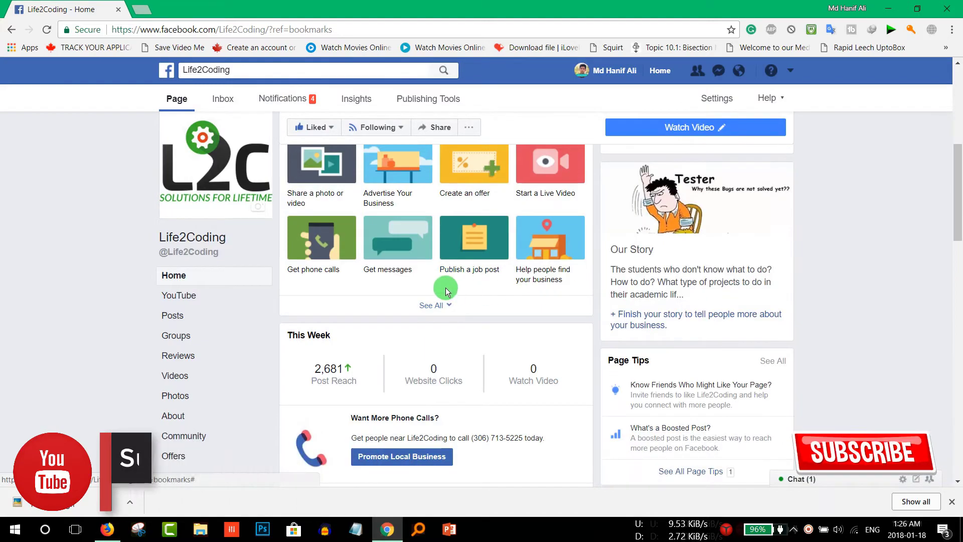
scroll(458, 271, down, 10)
scroll(462, 273, down, 5)
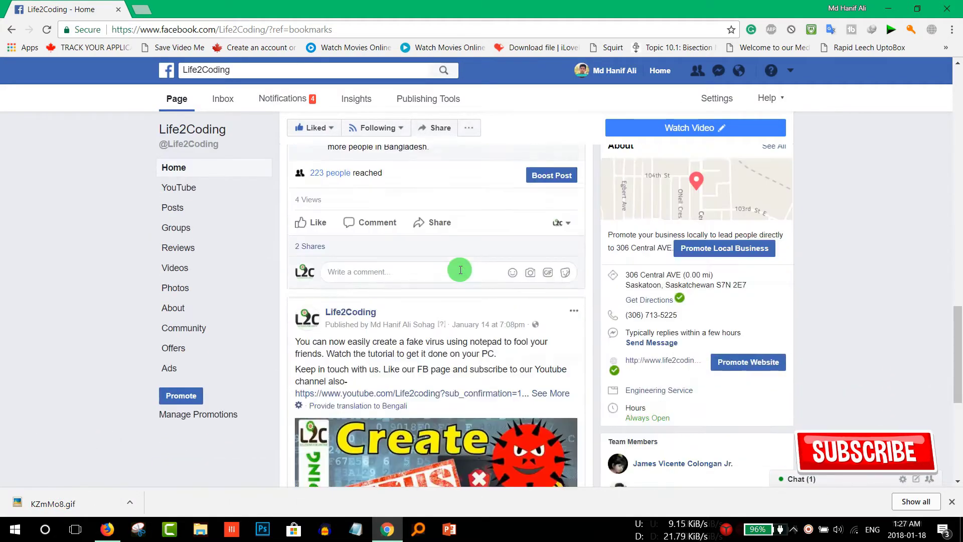
scroll(461, 273, up, 10)
scroll(461, 273, up, 8)
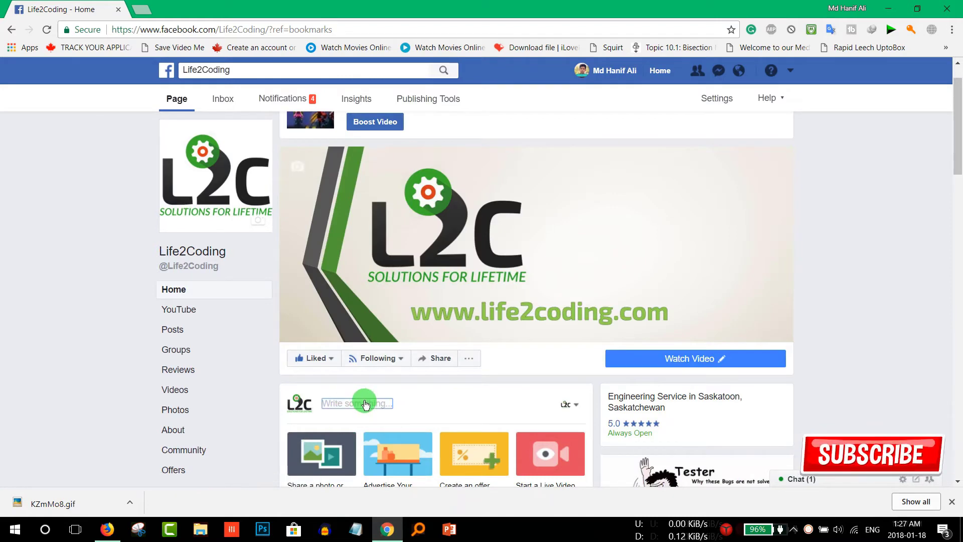
- Start a new Life2Coding page post and upload KZmMo8.gif as its video
click(365, 405)
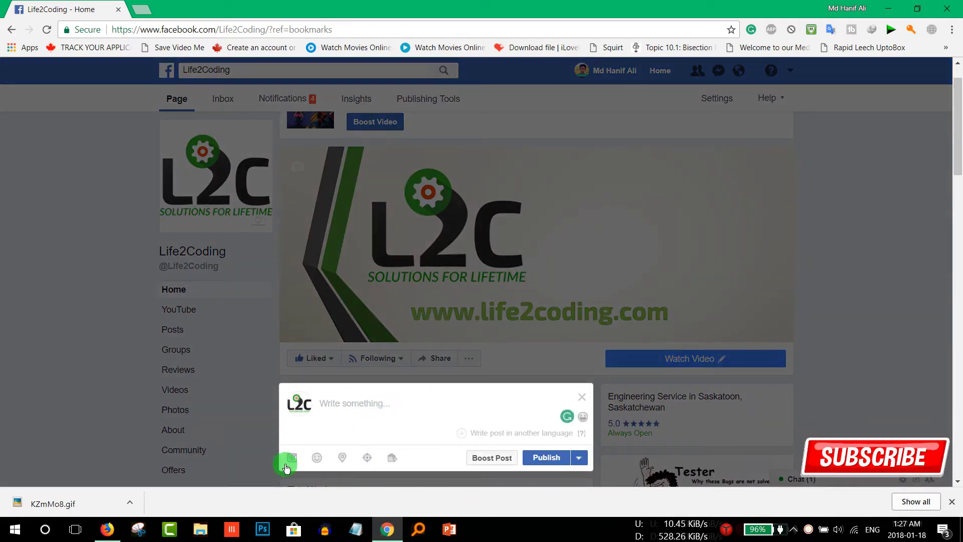
click(295, 459)
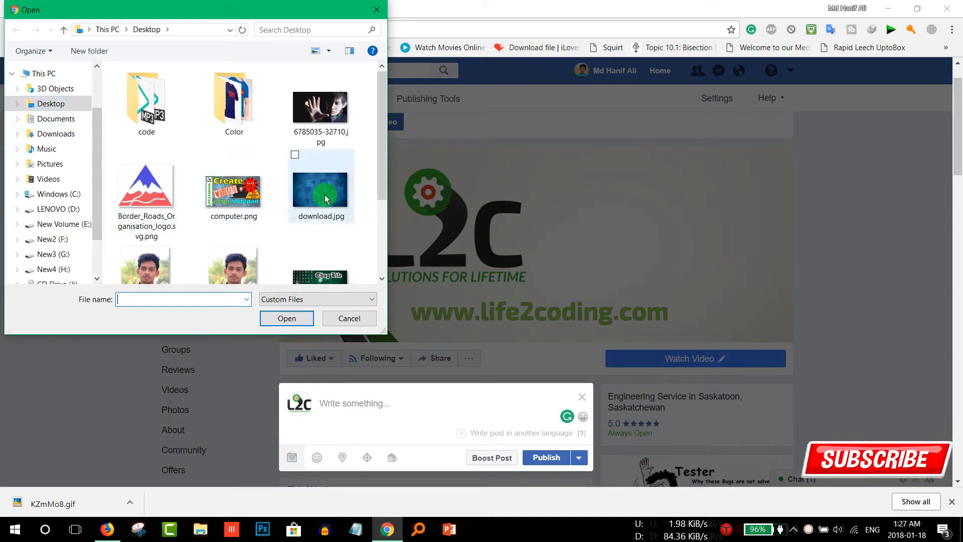
drag(383, 161, 369, 253)
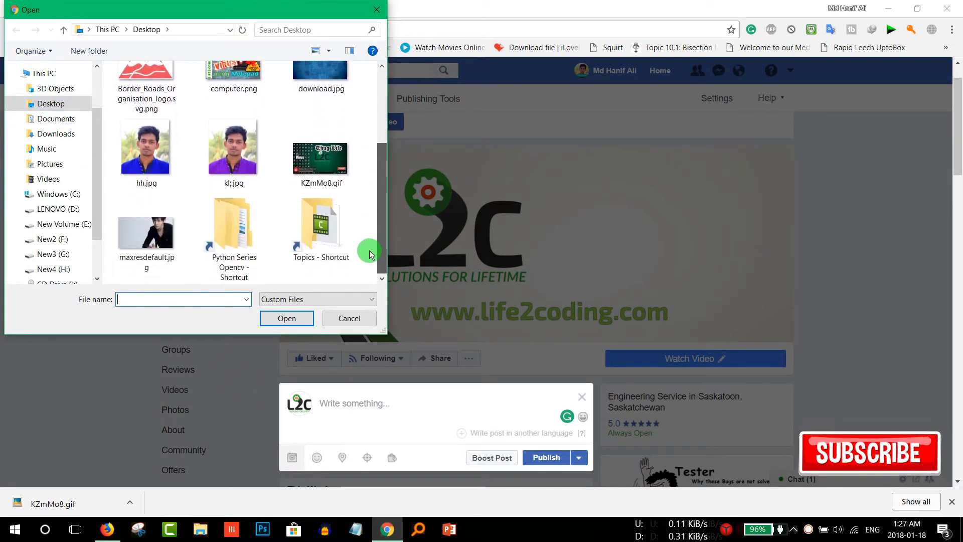
click(316, 167)
double_click(316, 167)
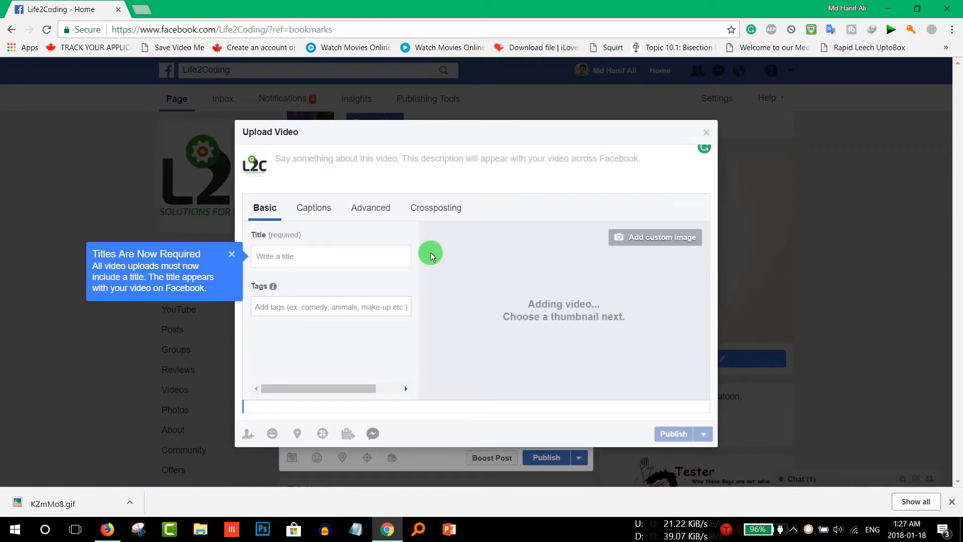
click(275, 256)
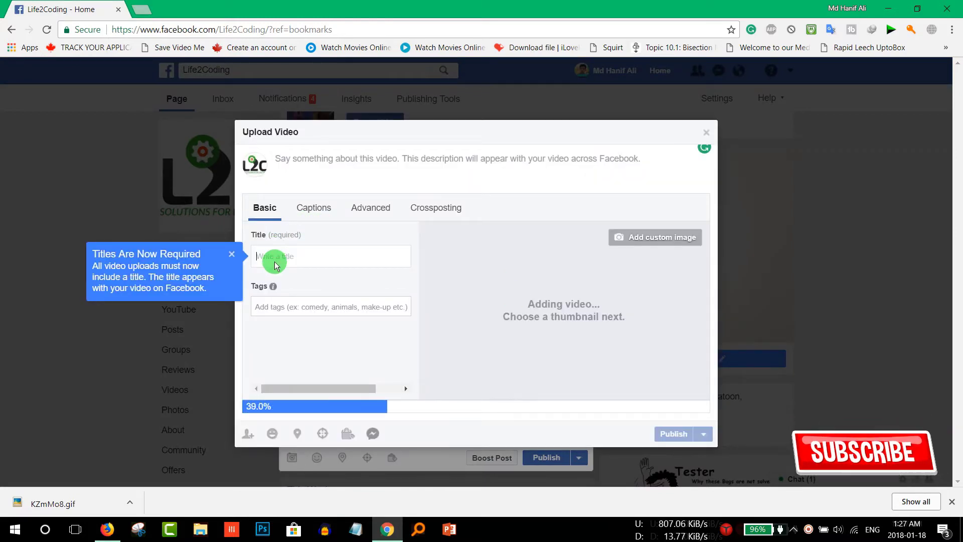
- Title the video 'How to create Virus' and set computer.png as its custom thumbnail
text(C)
key(BackSpace)
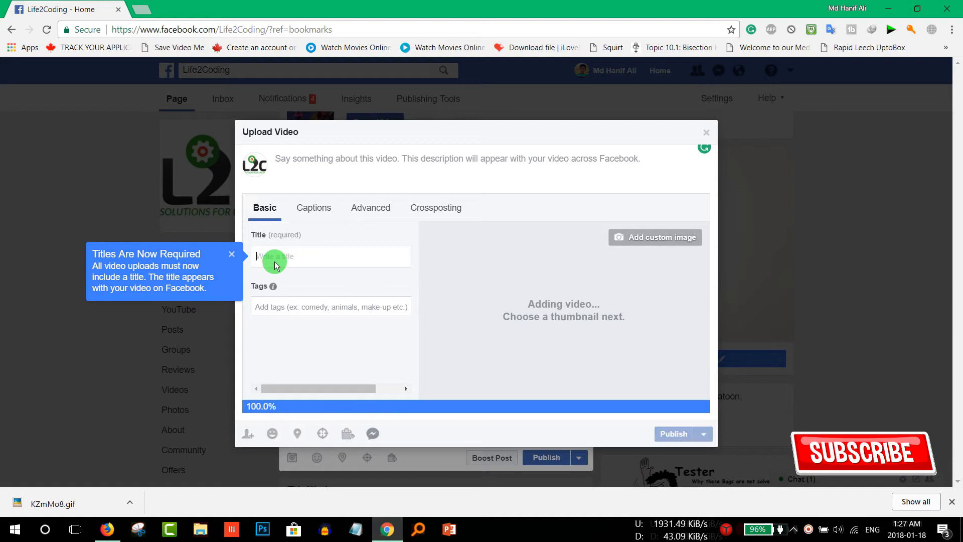
text(H)
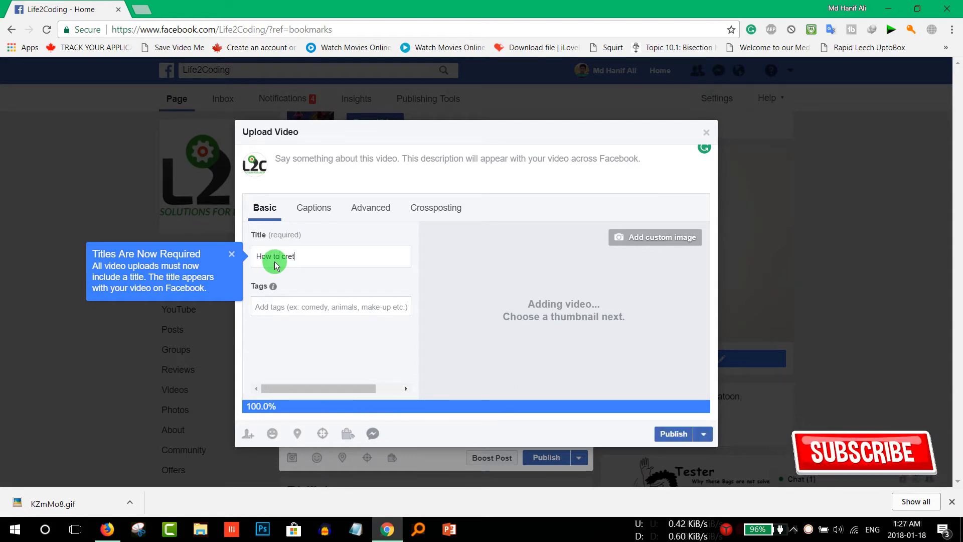
text(ow to create Virus)
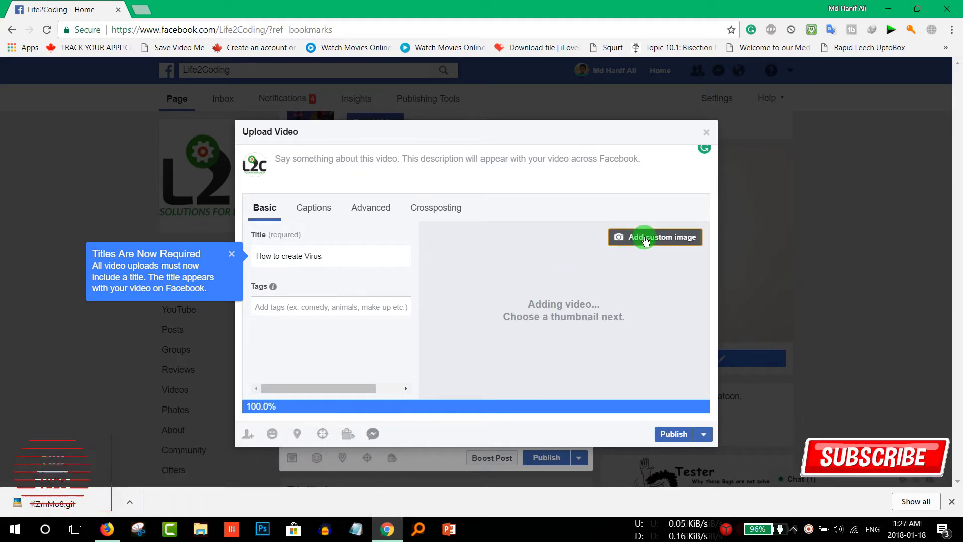
click(643, 236)
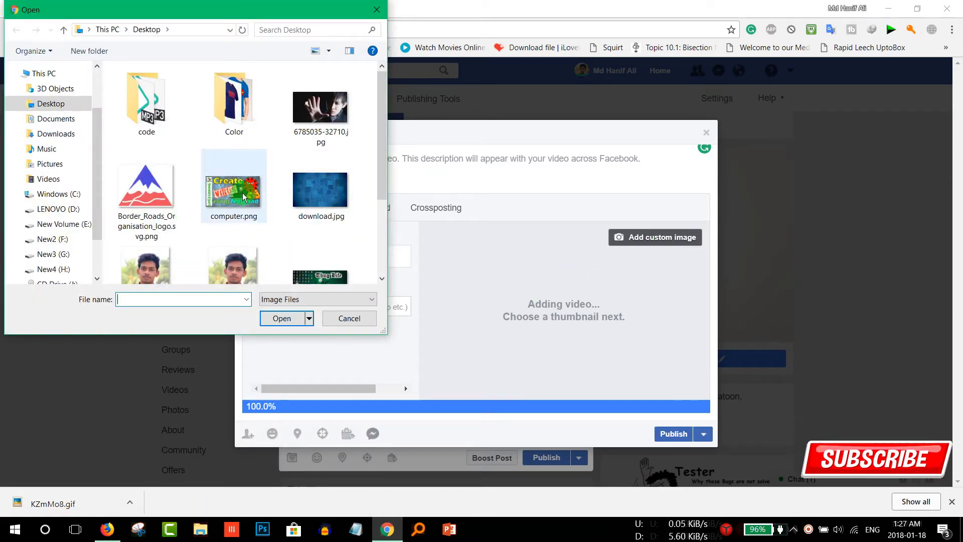
drag(187, 16, 431, 87)
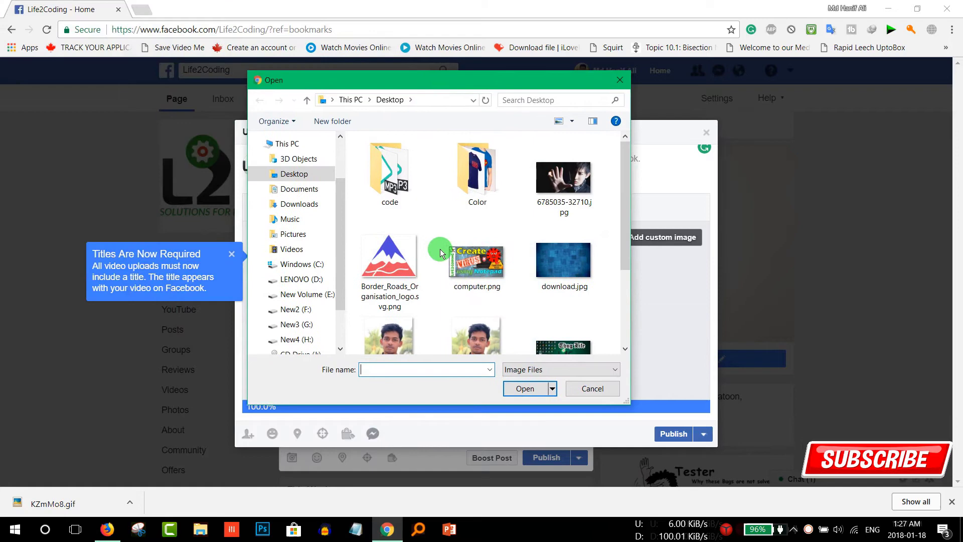
click(481, 266)
click(526, 389)
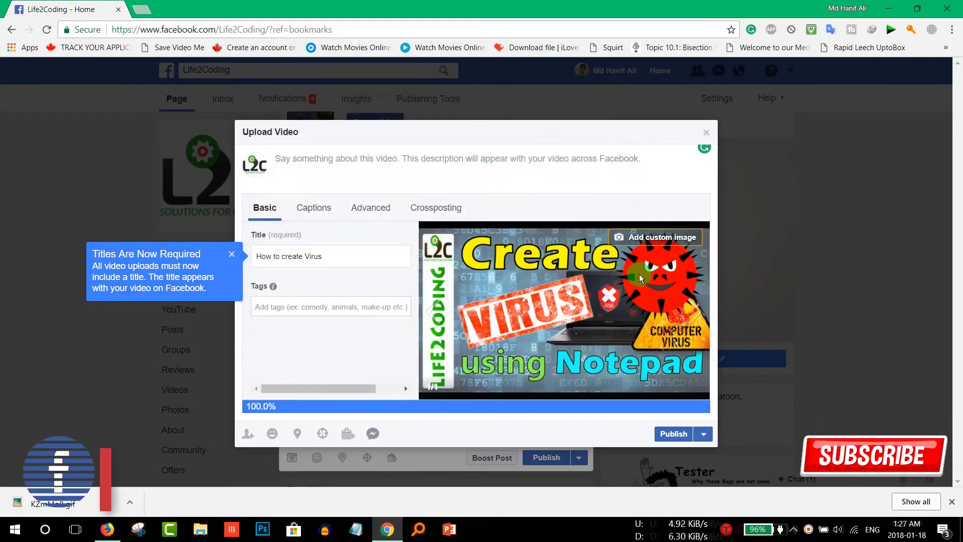
click(544, 314)
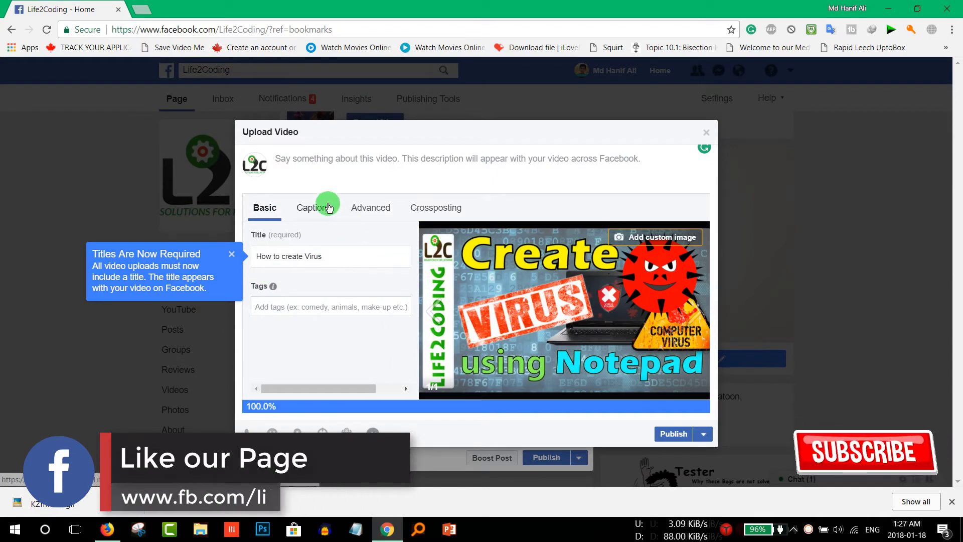
- Glance at the Captions options, return to Basic, and publish the video
click(315, 207)
click(264, 209)
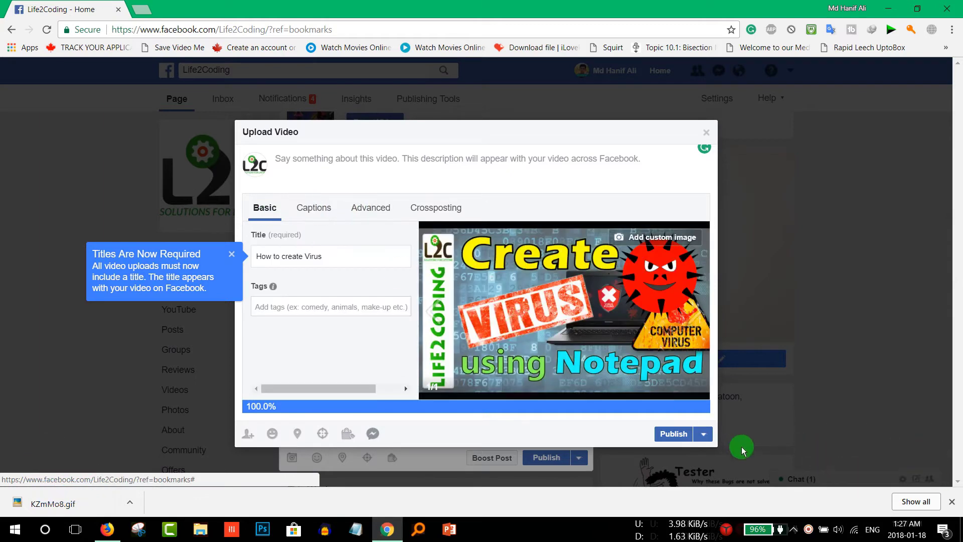
click(670, 435)
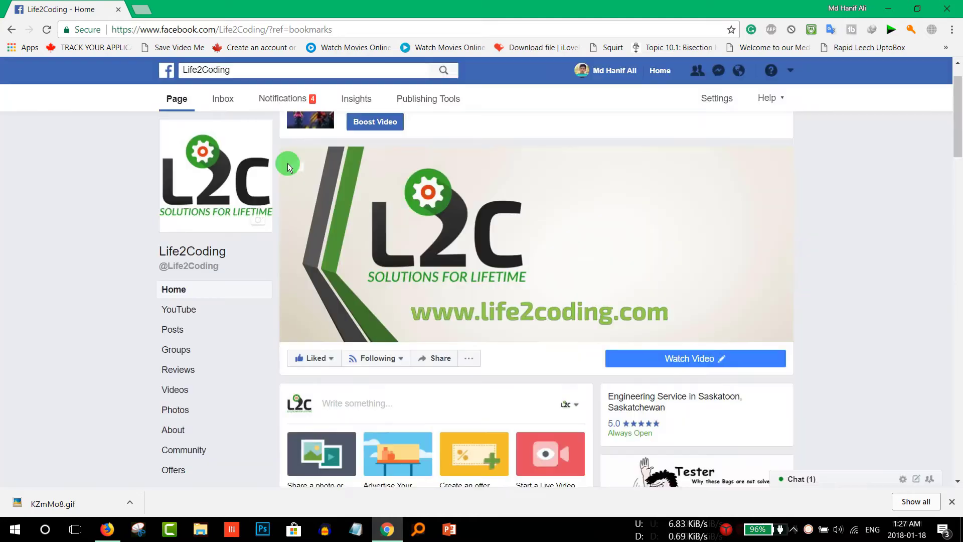
- Dismiss the cover photo menu and scroll down to the new GIF post in the feed
click(287, 164)
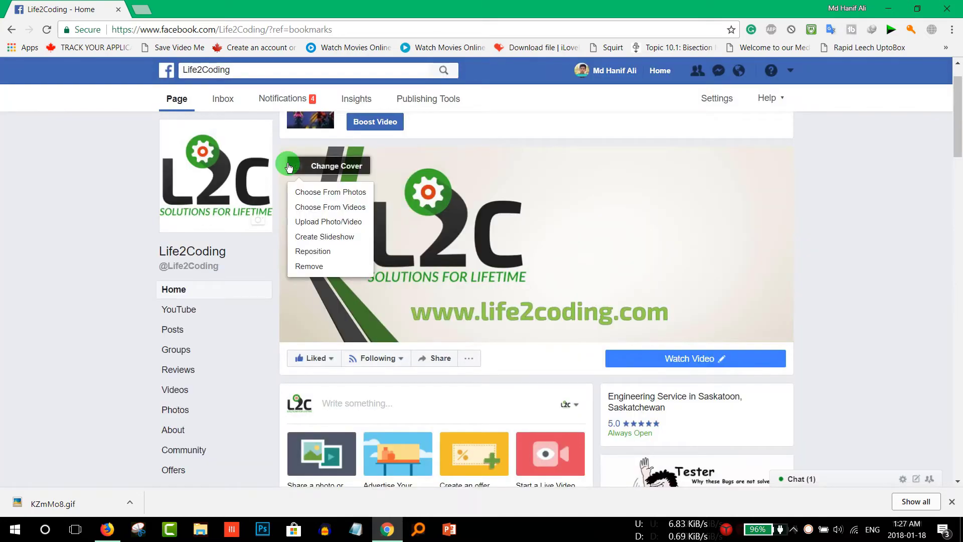
click(115, 201)
scroll(279, 283, down, 4)
scroll(405, 327, down, 3)
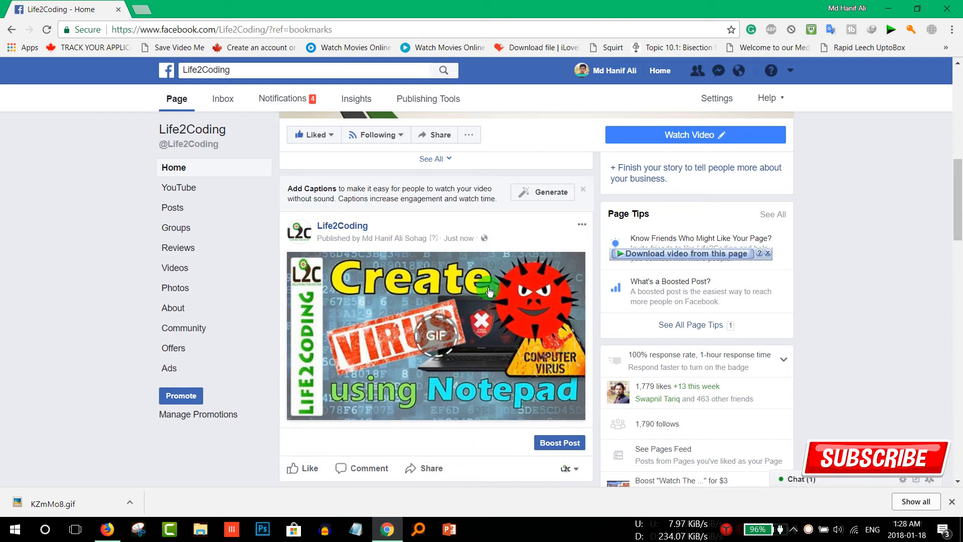
- Edit the new video post and enter the description 'Watch the full tutorial here:'
click(582, 226)
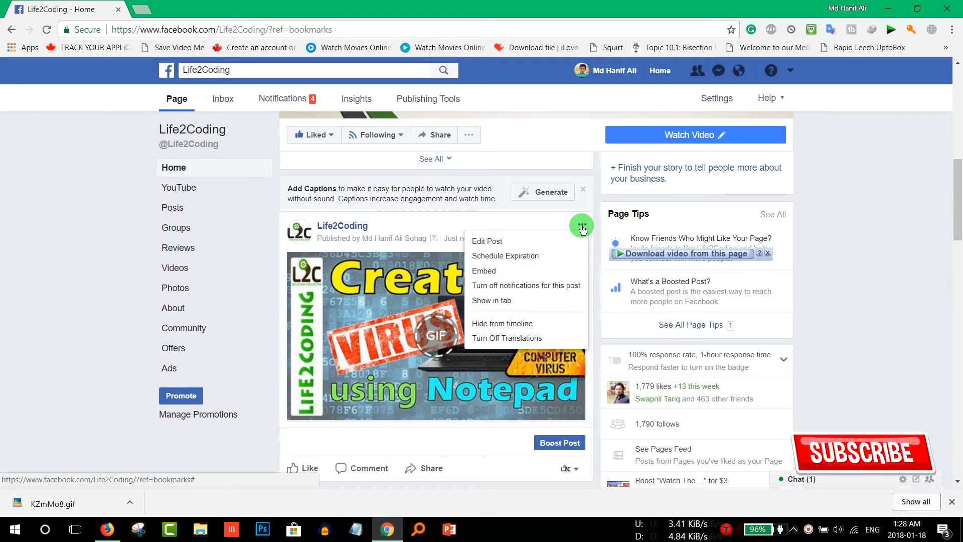
click(502, 245)
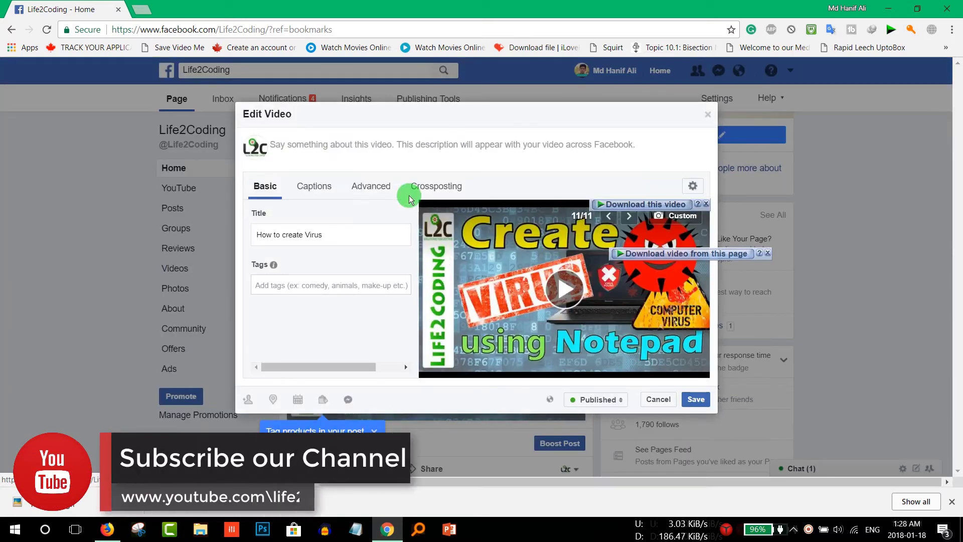
click(352, 153)
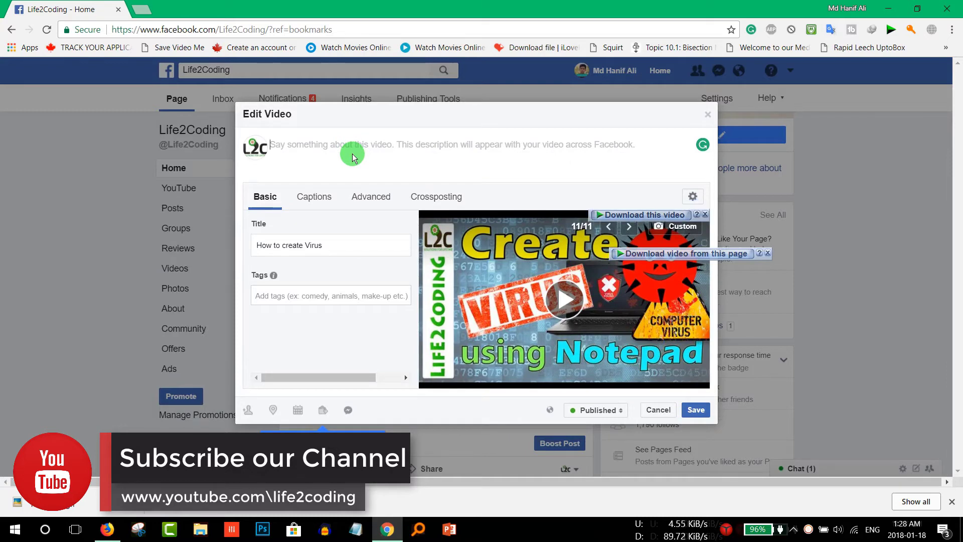
text(Watch t)
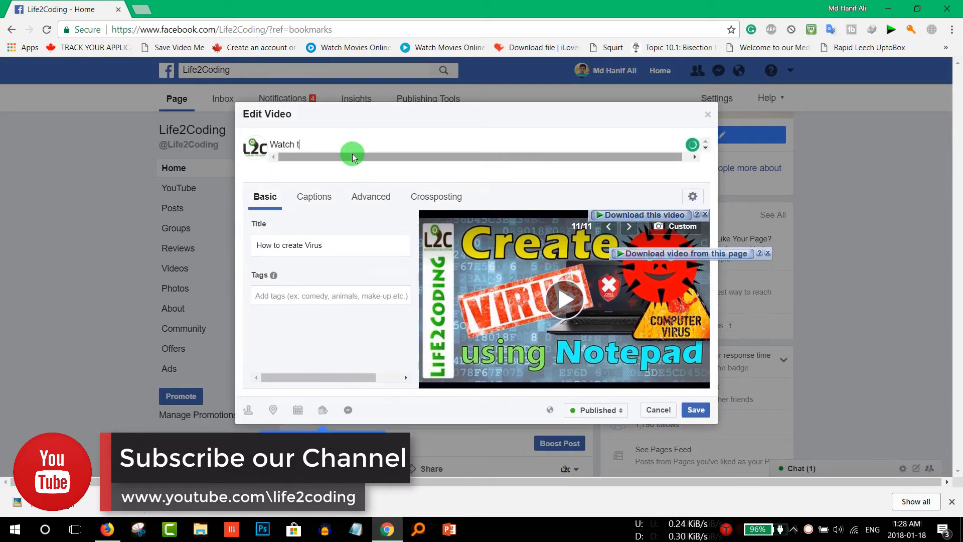
text(he full t)
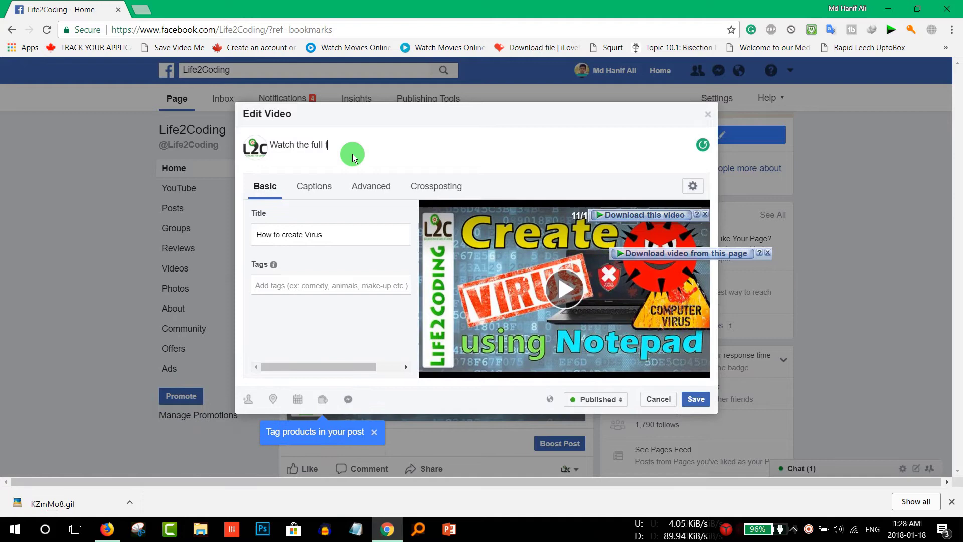
text(uto)
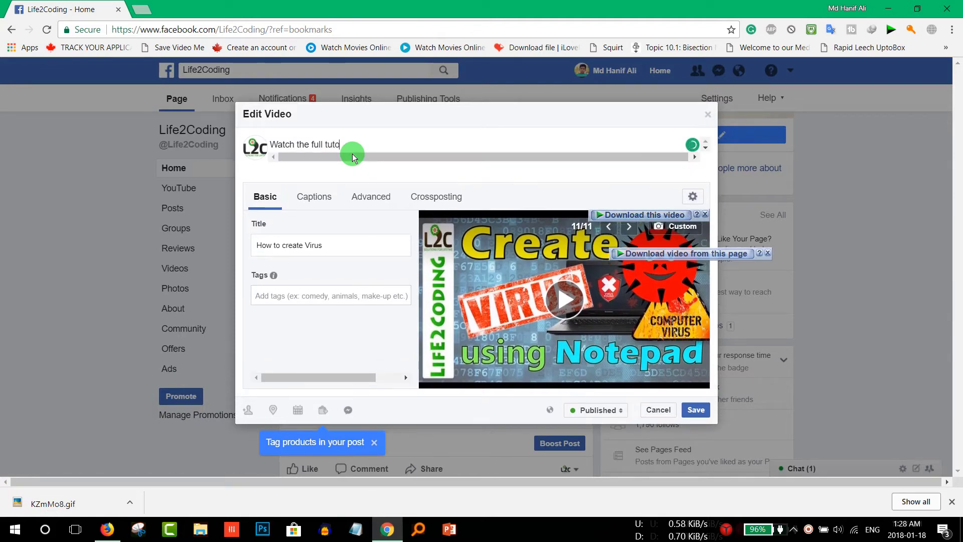
text(rial he)
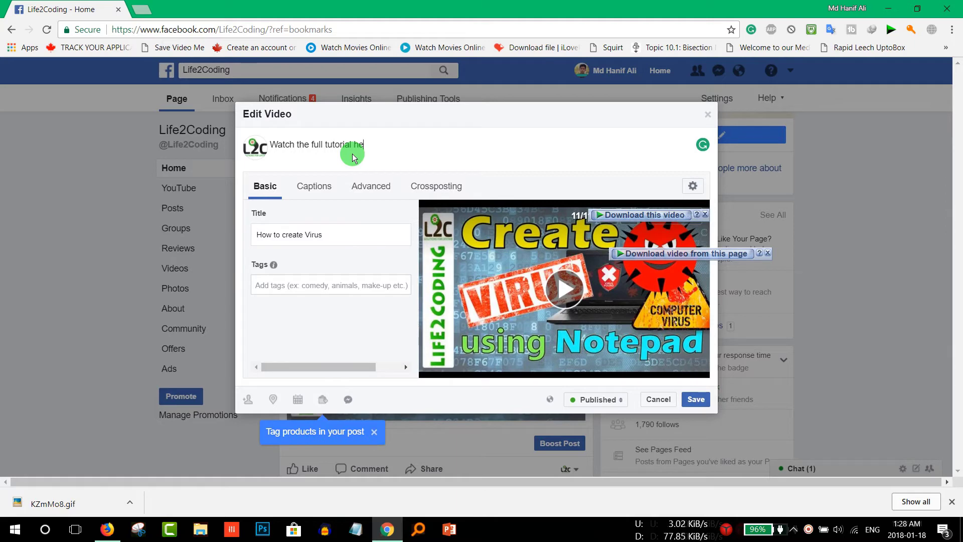
text(re:)
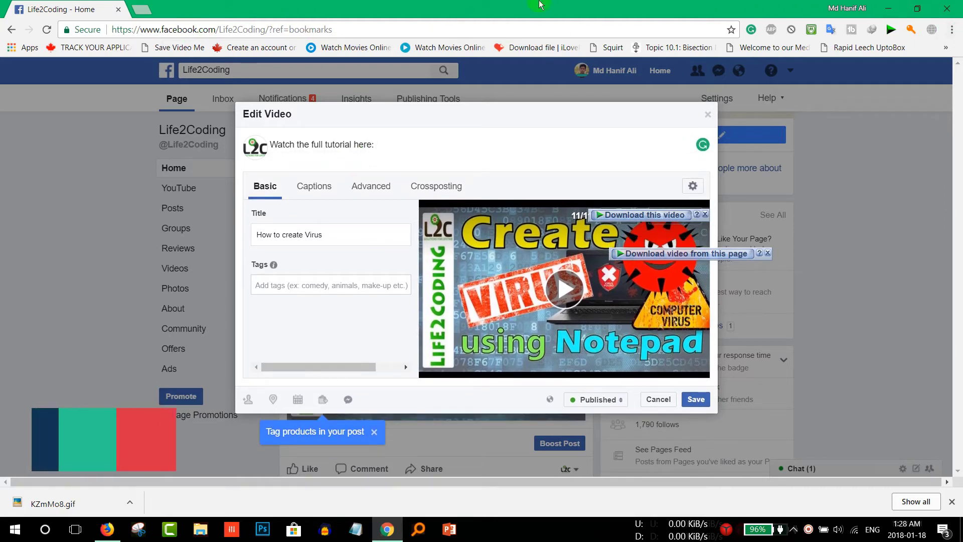
- Copy the link of the 'How to Create a Virus using Notepad' video from your YouTube channel
click(142, 9)
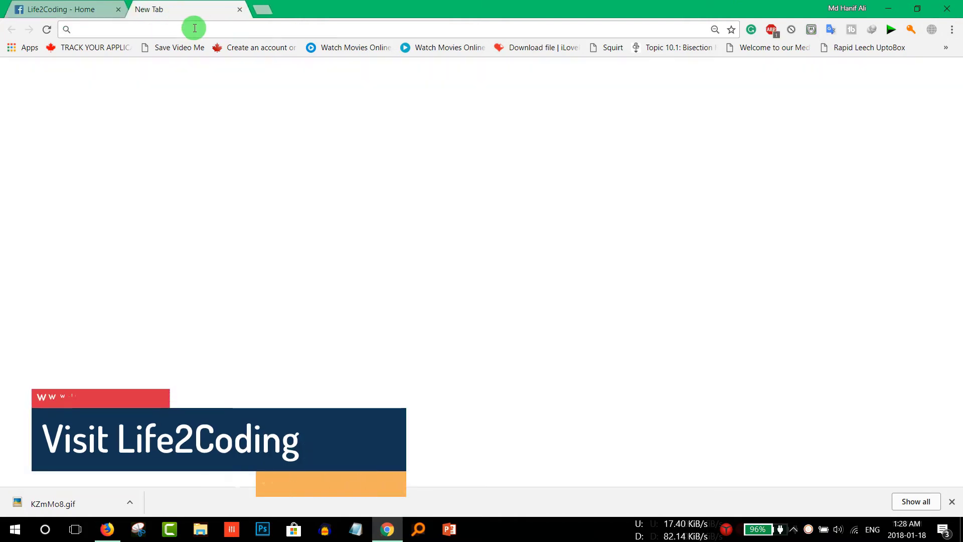
text(youtube.com)
key(Return)
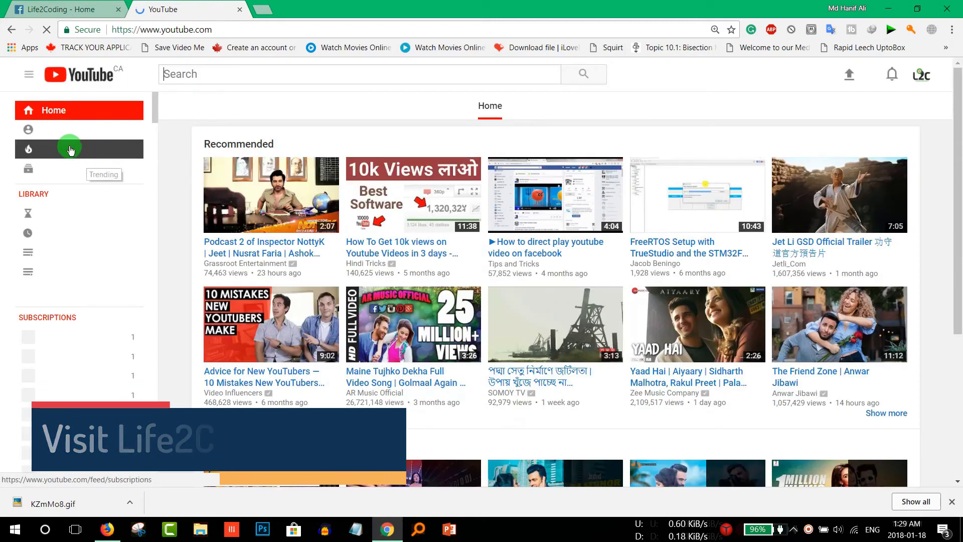
click(70, 132)
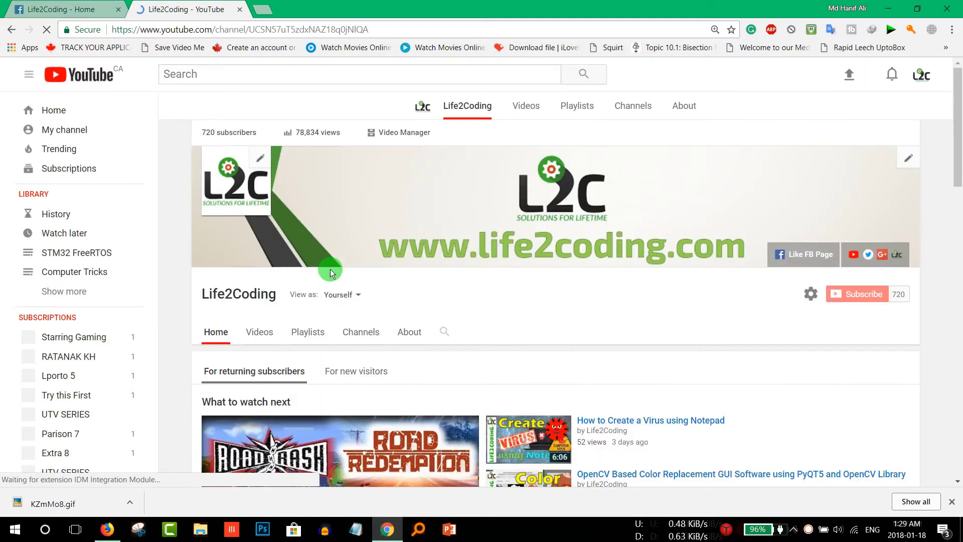
click(652, 393)
right_click(321, 29)
key(ctrl+c)
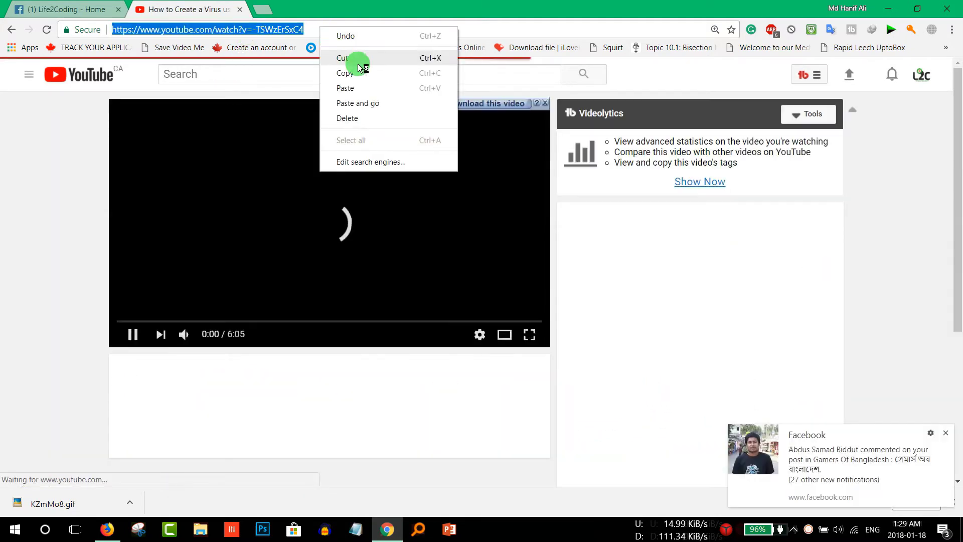
click(357, 70)
- Return to Facebook and paste the YouTube video link after the description text
click(240, 9)
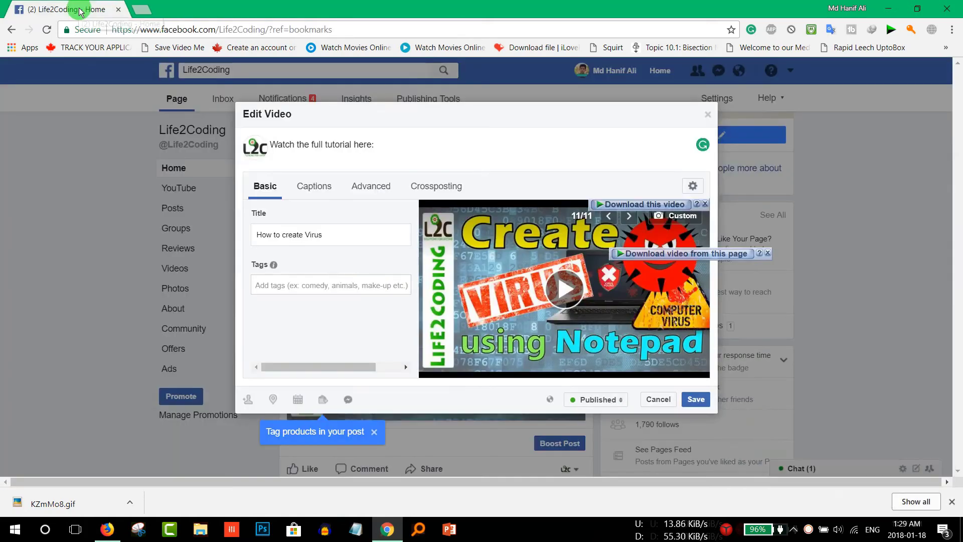
click(383, 146)
key(ctrl+v)
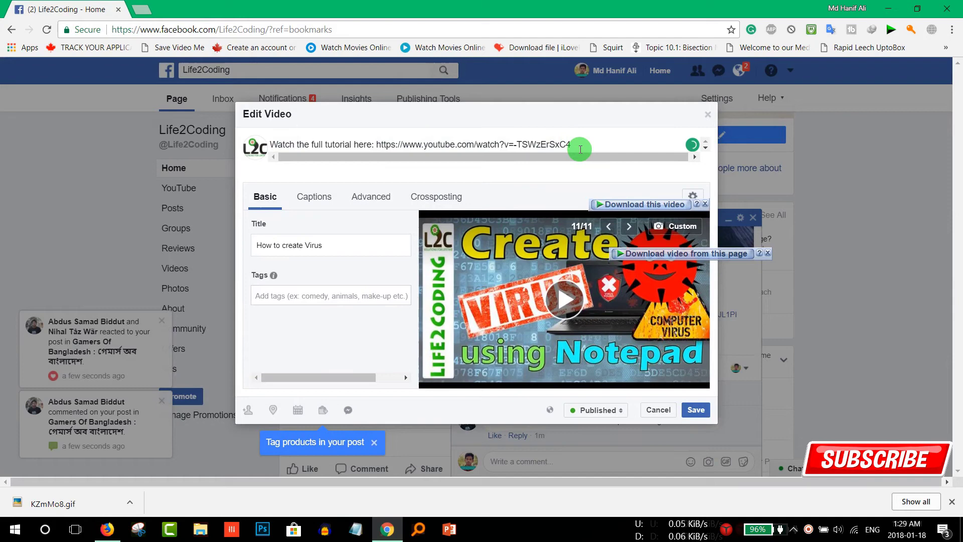
key(Return)
key(Return)
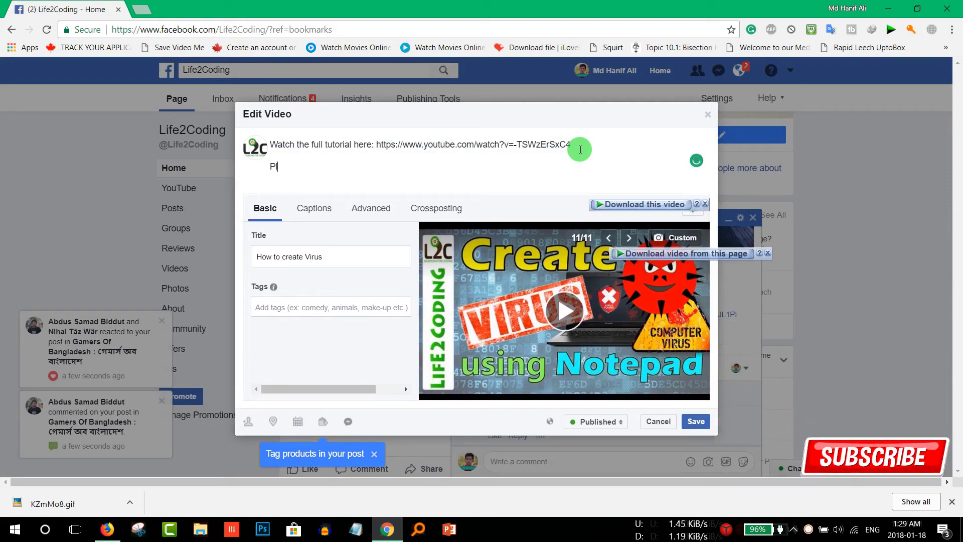
- Add a line asking viewers to subscribe and 'Like our FB page', then save the description
text(Please d)
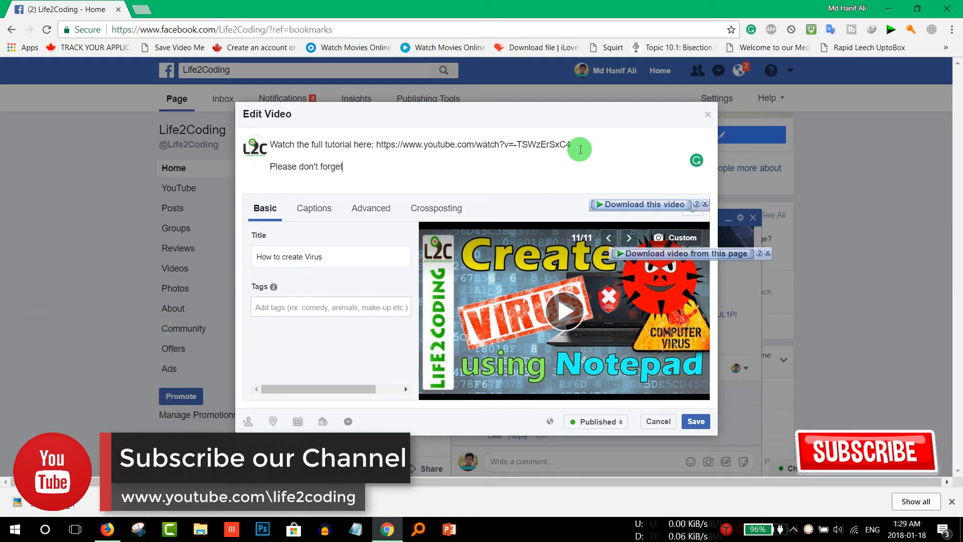
text(on't forget to subscribe our Youtube Channel)
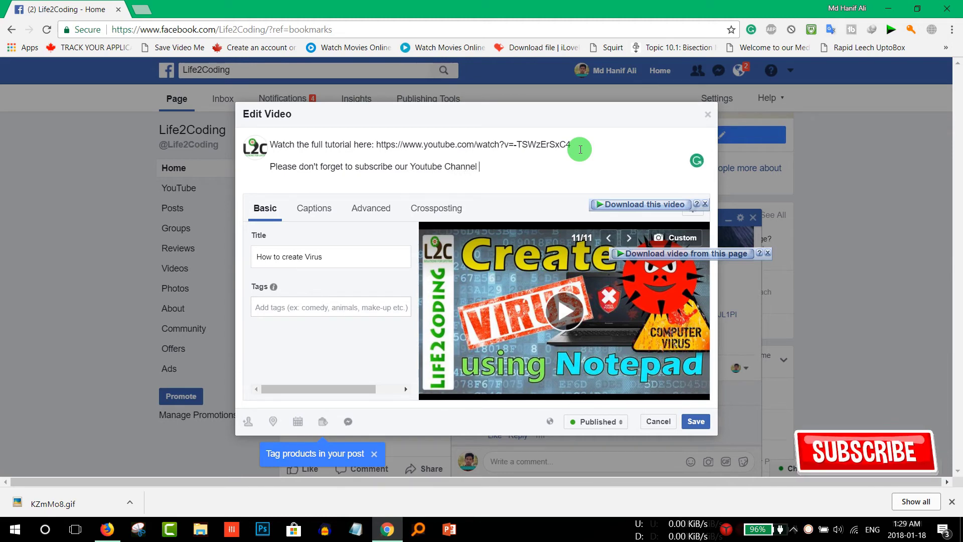
text(and Like our)
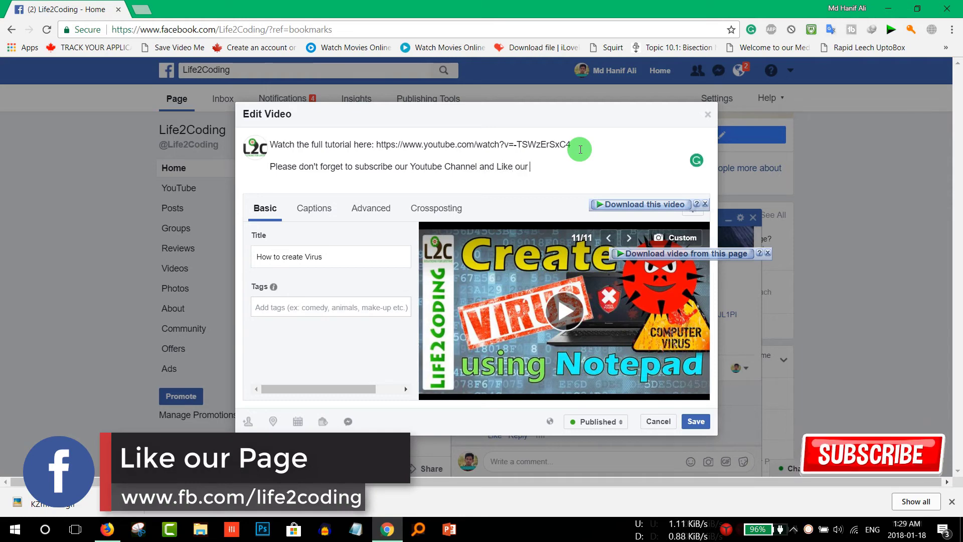
text( FB pa)
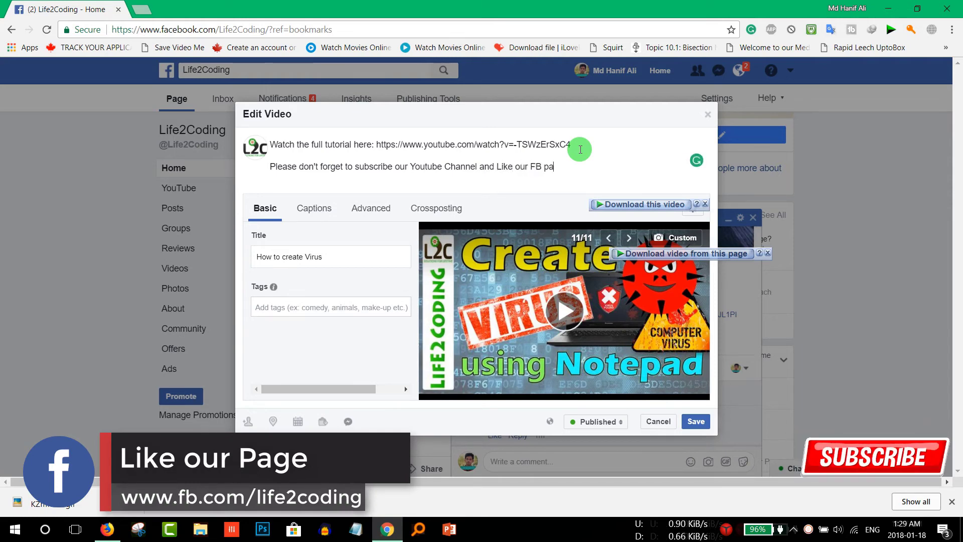
text(ge)
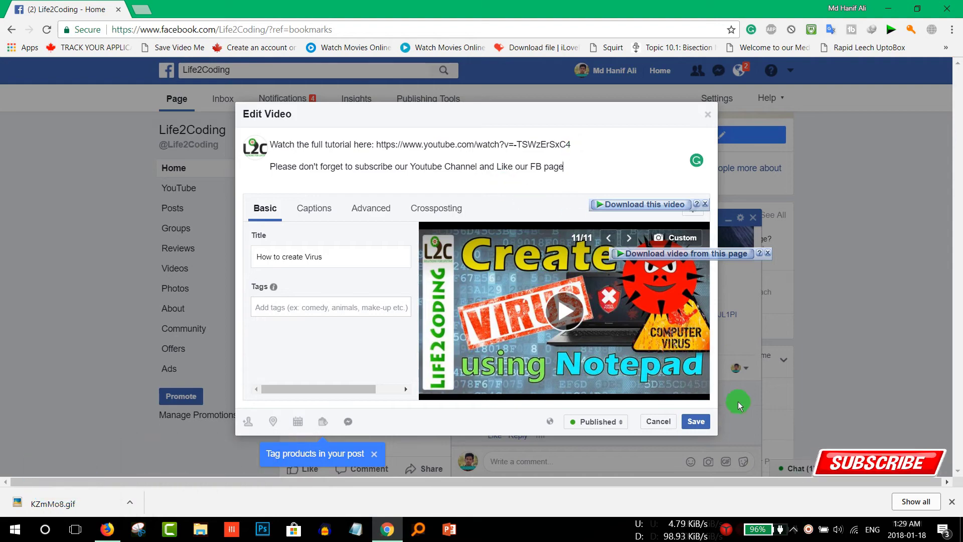
click(695, 422)
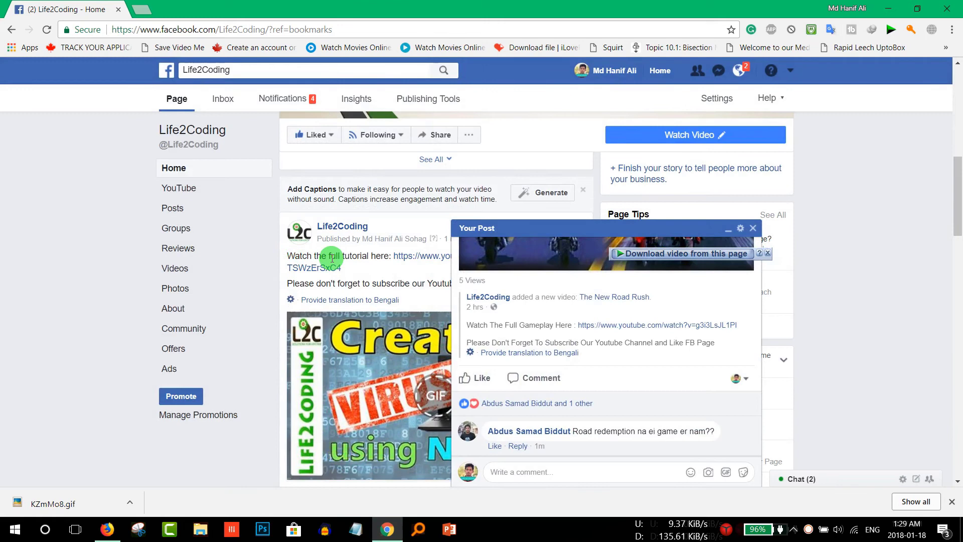
- Reload the Facebook page and play the Create Virus post's GIF in the Posts section
click(753, 228)
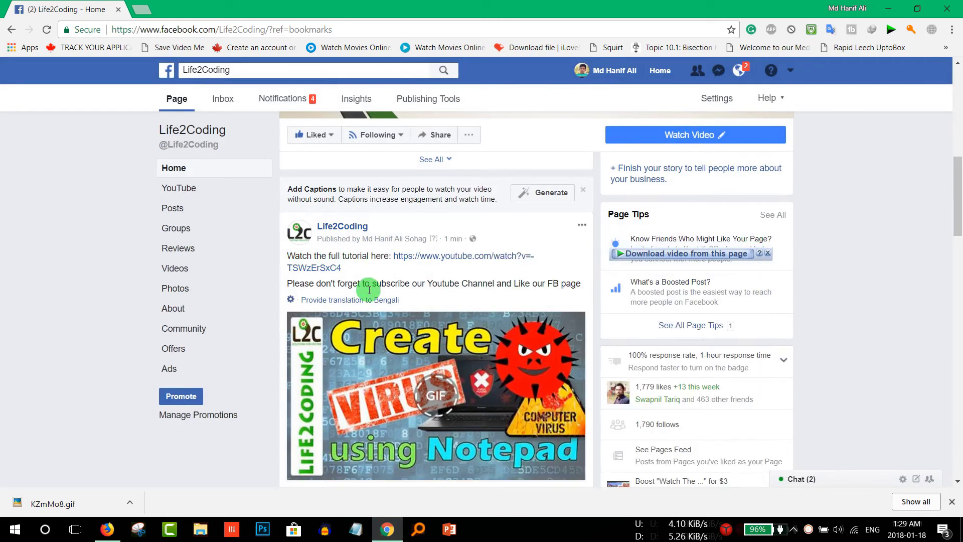
key(F5)
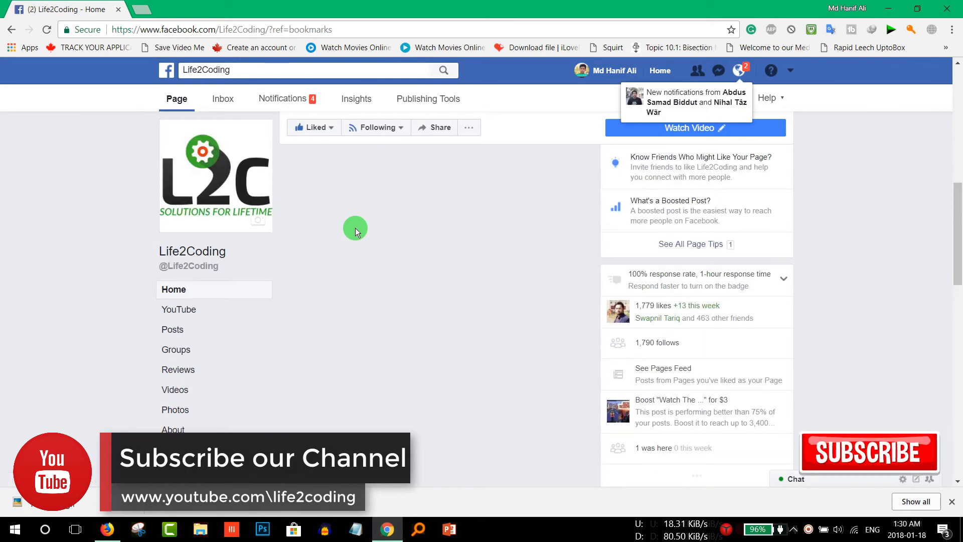
scroll(356, 231, down, 5)
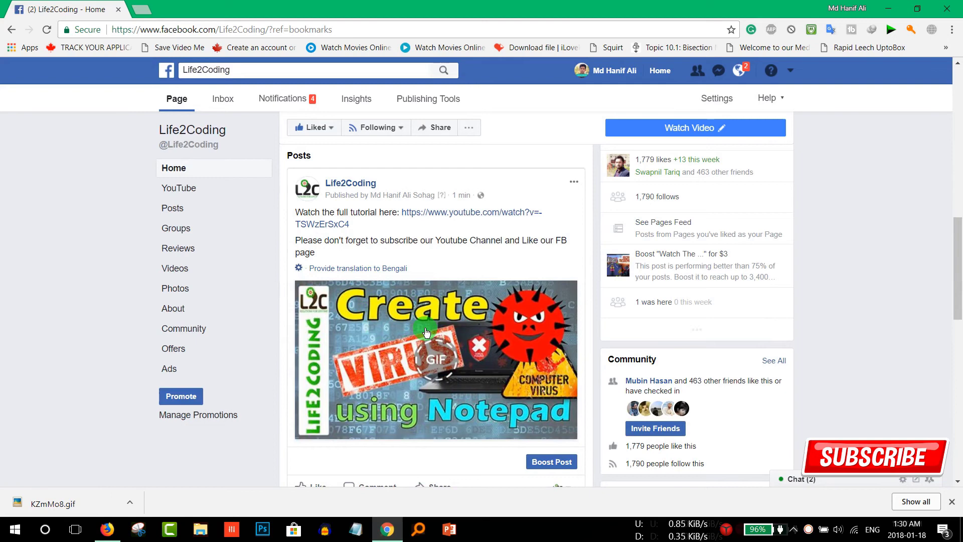
click(434, 361)
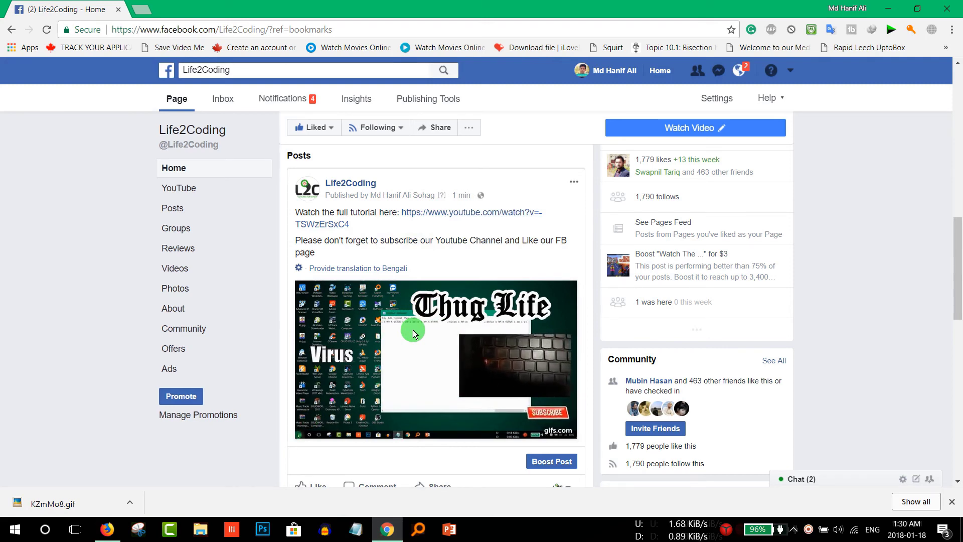
- Share the Create Virus post into the Life2Coding group
scroll(472, 339, down, 6)
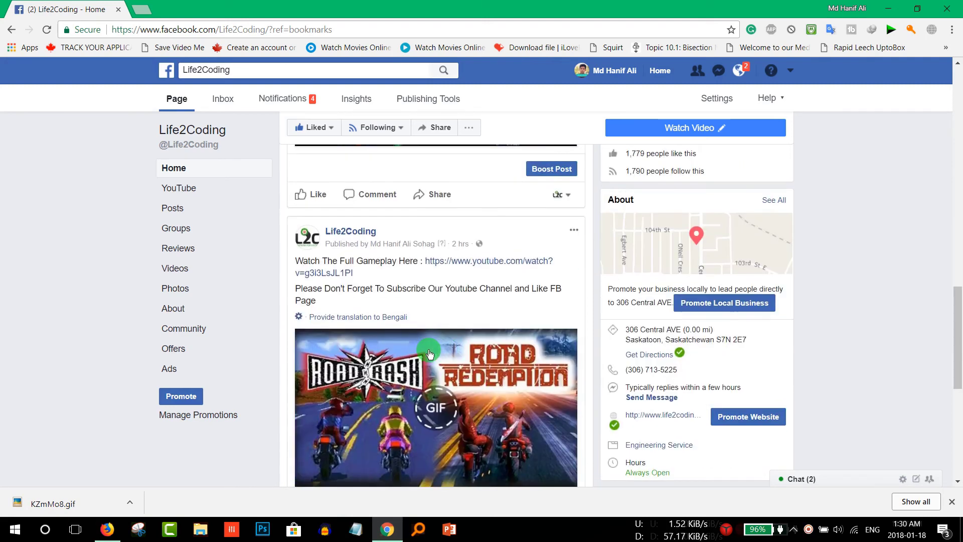
click(440, 196)
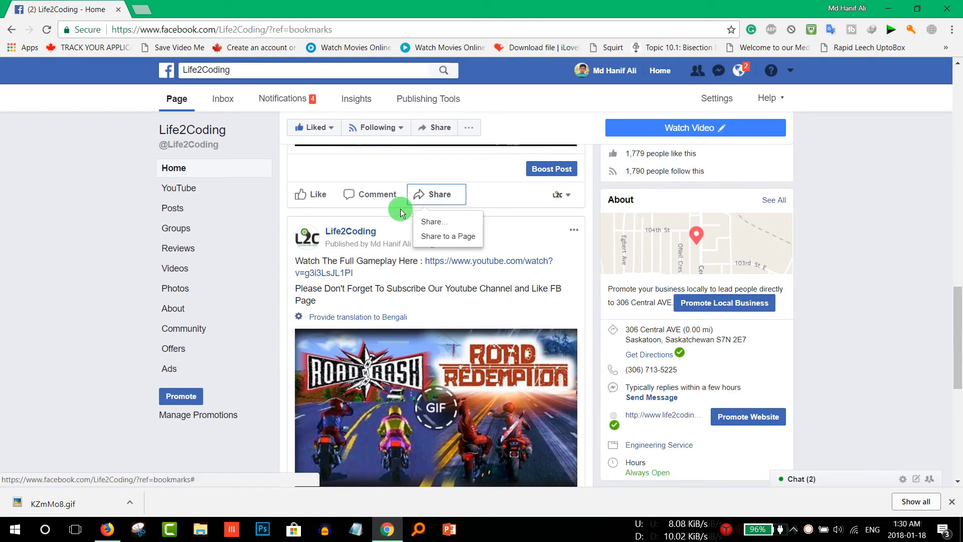
click(440, 221)
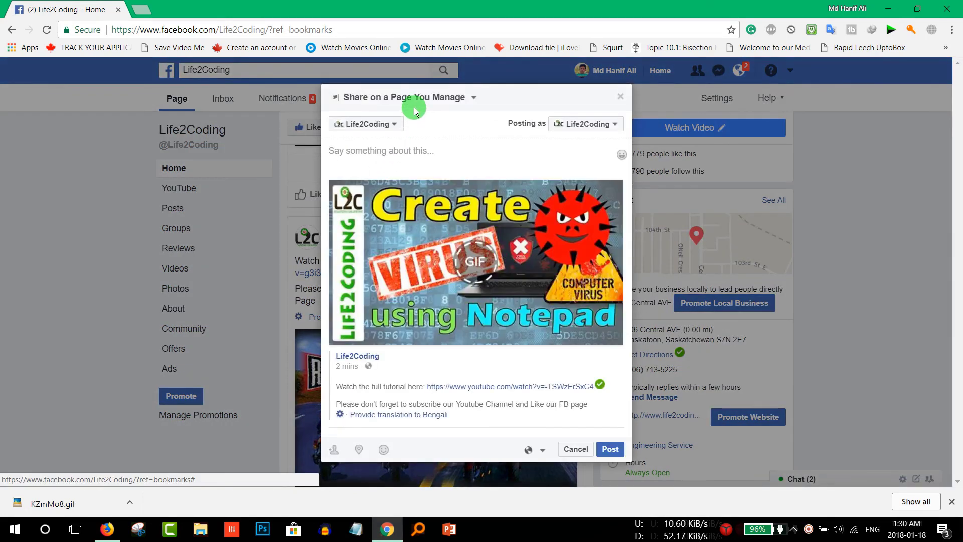
click(419, 96)
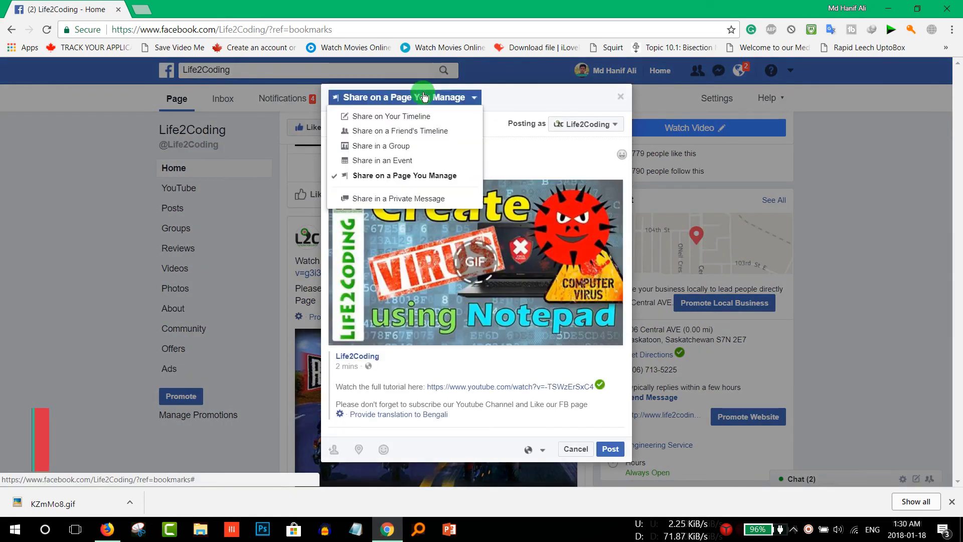
click(397, 143)
click(425, 121)
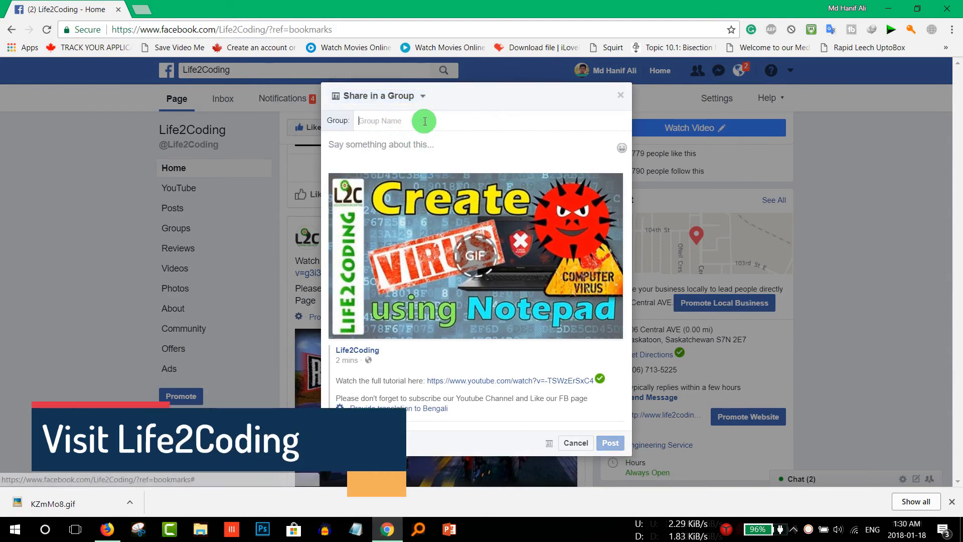
click(423, 139)
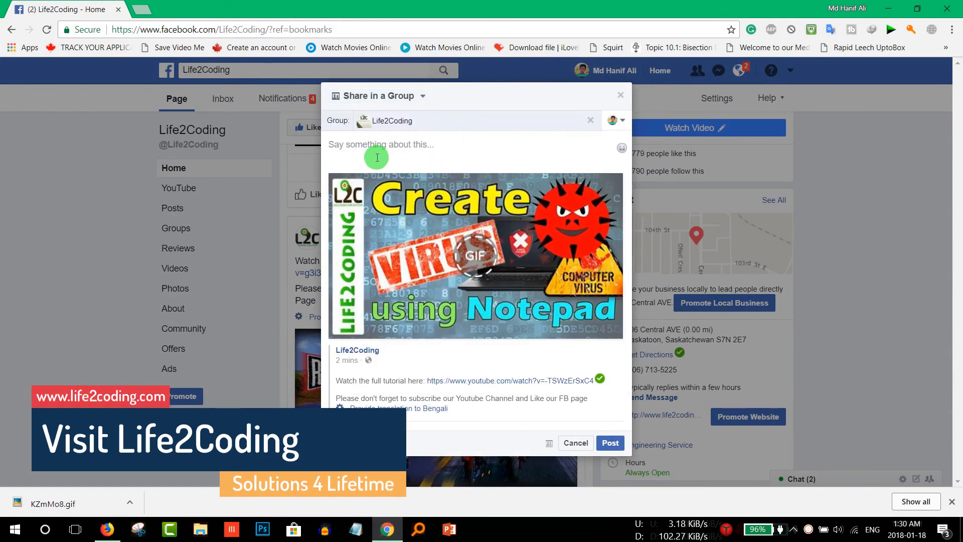
click(611, 437)
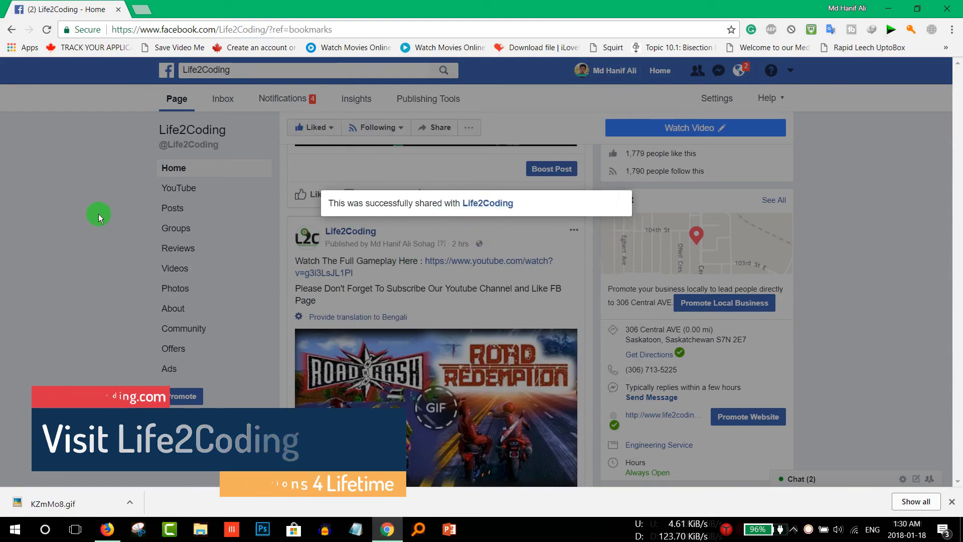
- Scroll back up to check the new post, then minimize Chrome to the desktop
scroll(298, 208, up, 5)
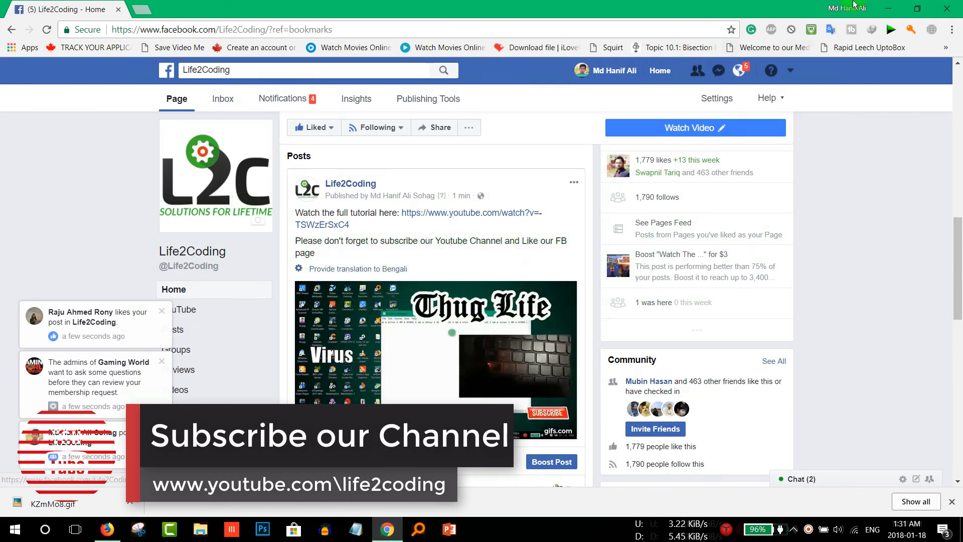
click(888, 9)
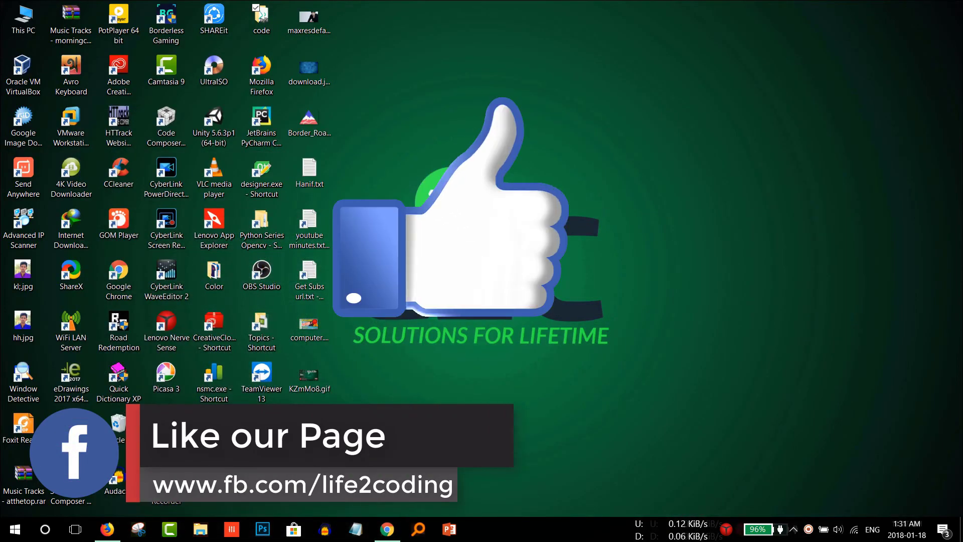